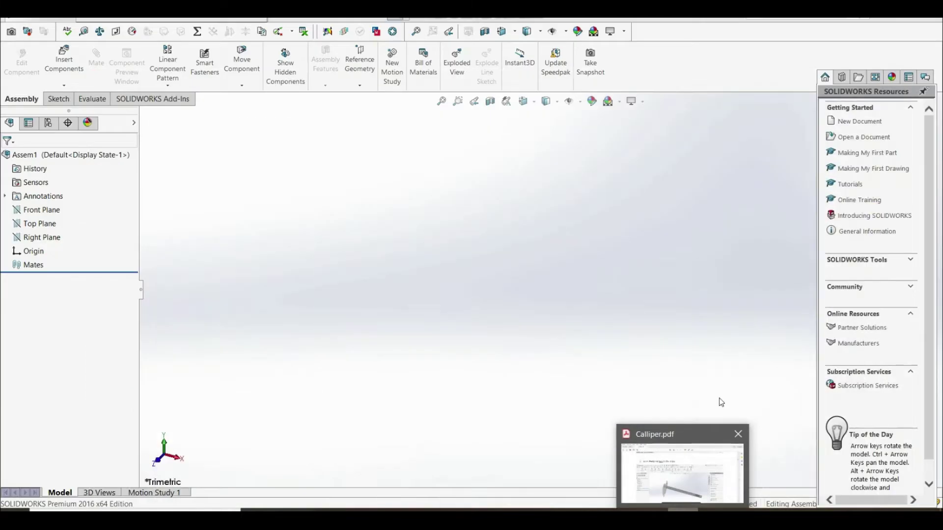
# Turn on the display of origins and insert Part1 at the assembly origin.
pyautogui.click(581, 101)
pyautogui.click(580, 101)
pyautogui.click(589, 121)
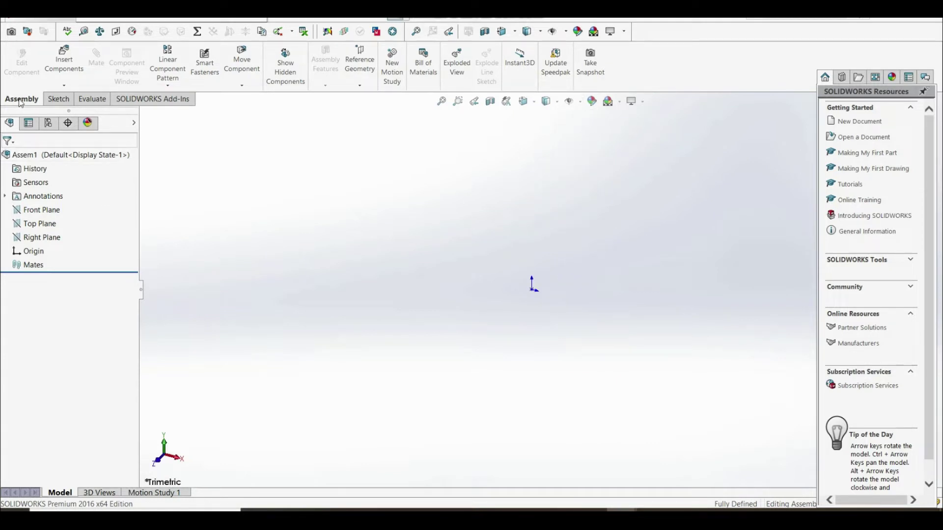
pyautogui.click(56, 71)
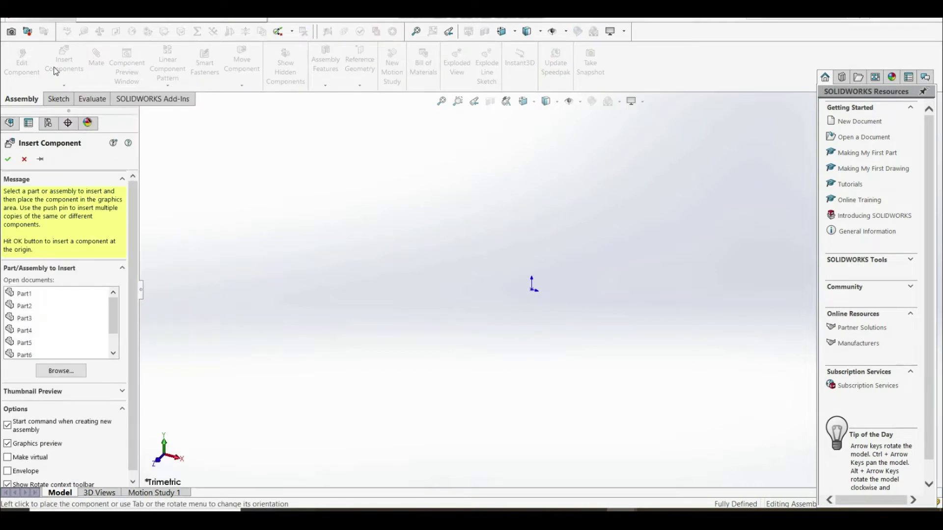
pyautogui.click(24, 294)
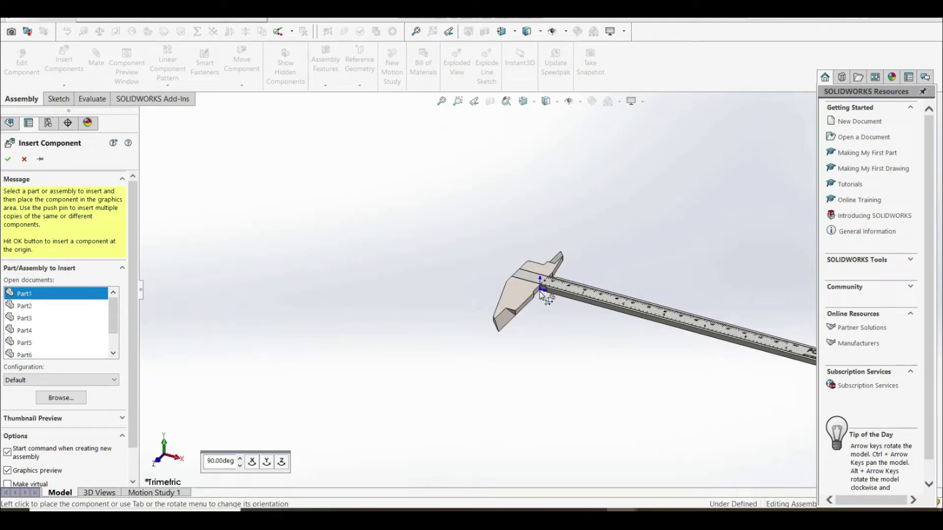
pyautogui.click(539, 291)
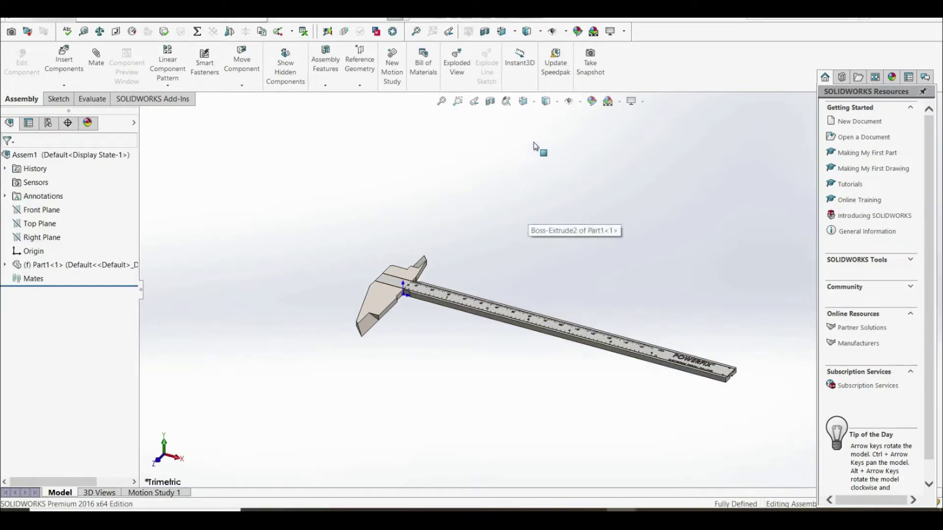
# Turn off the display of origins in the assembly view.
pyautogui.click(578, 103)
pyautogui.click(570, 205)
pyautogui.click(519, 177)
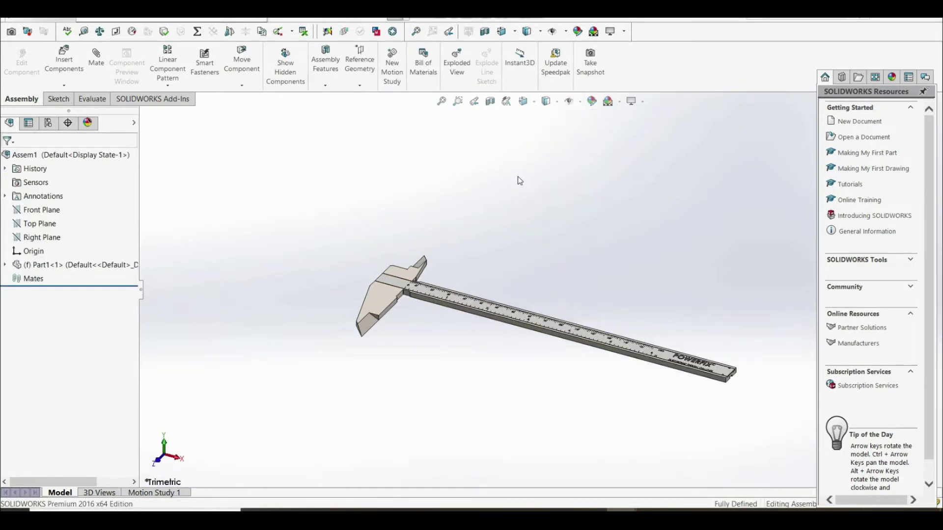
pyautogui.scroll(3, 532, 326)
pyautogui.scroll(-2, 533, 328)
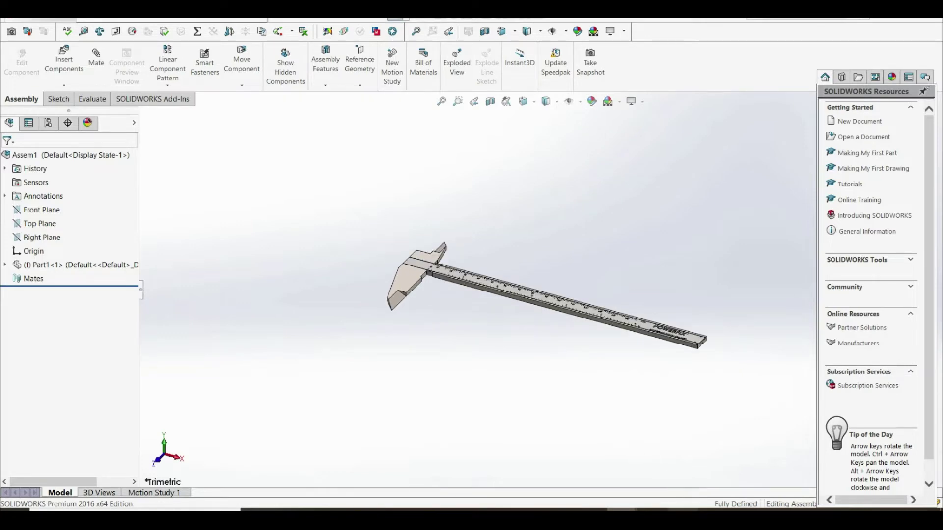
# Switch to Calliper.pdf and read the instructions for mating Part2 to Part1.
pyautogui.click(682, 519)
pyautogui.moveTo(556, 318); pyautogui.dragTo(555, 350, button='middle')
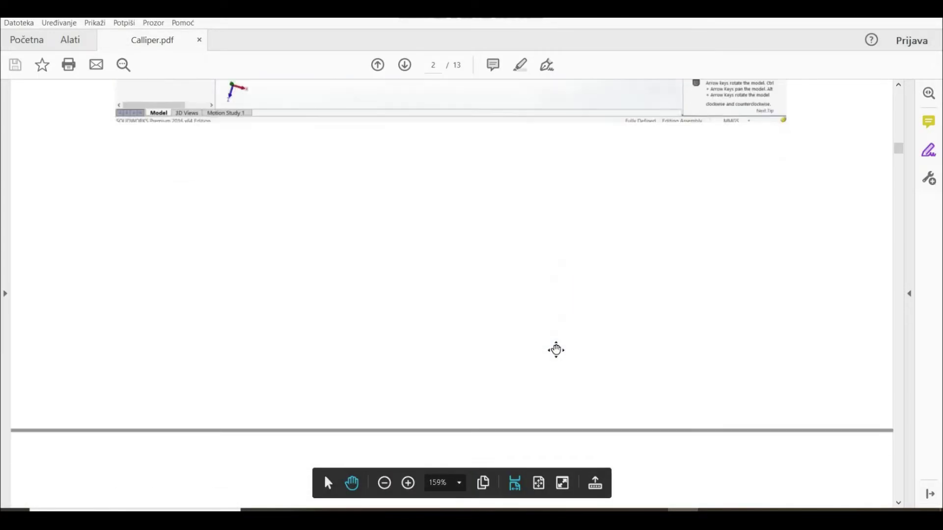
pyautogui.scroll(-10, 556, 350)
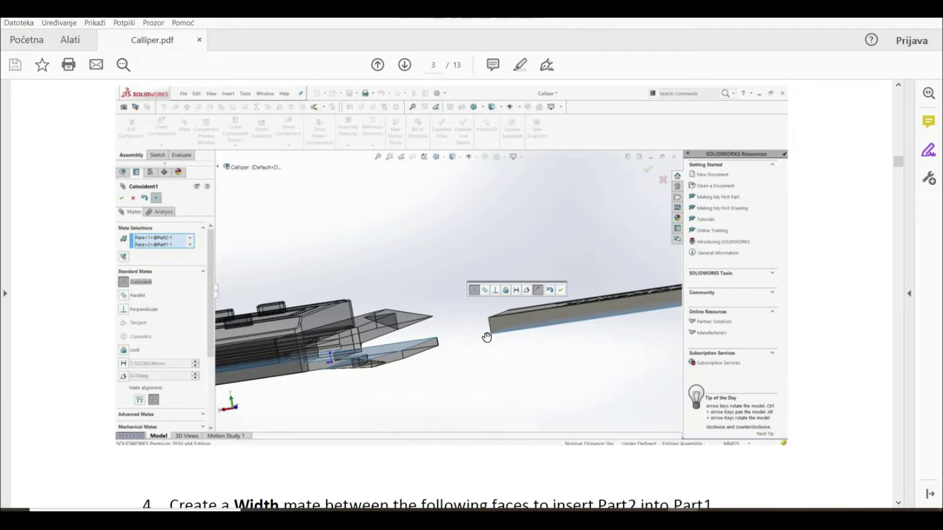
pyautogui.scroll(-8, 487, 337)
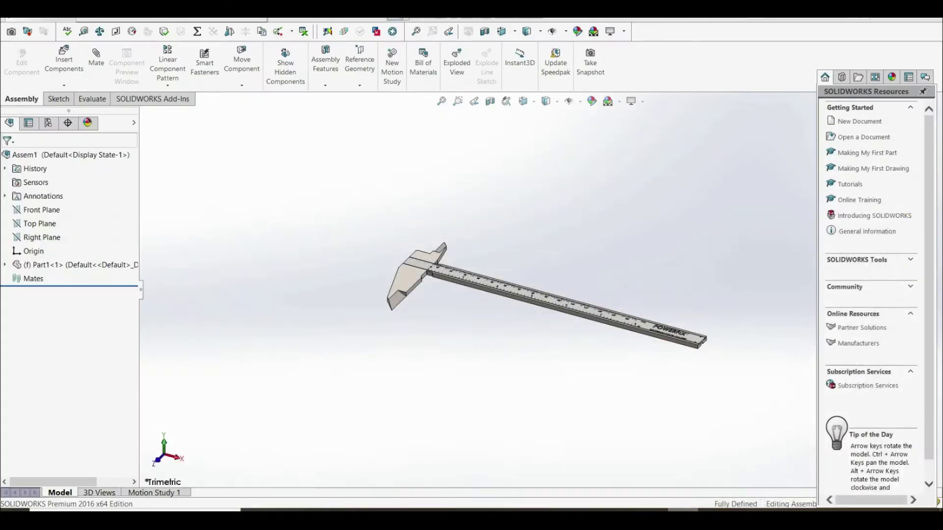
# Return to the SOLIDWORKS assembly and insert Part2 next to Part1's ruler.
pyautogui.click(55, 74)
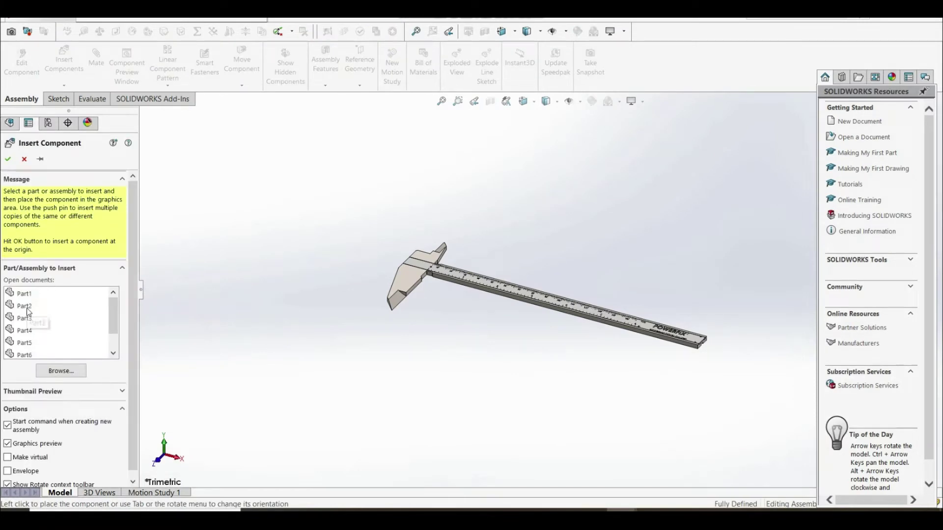
pyautogui.click(26, 306)
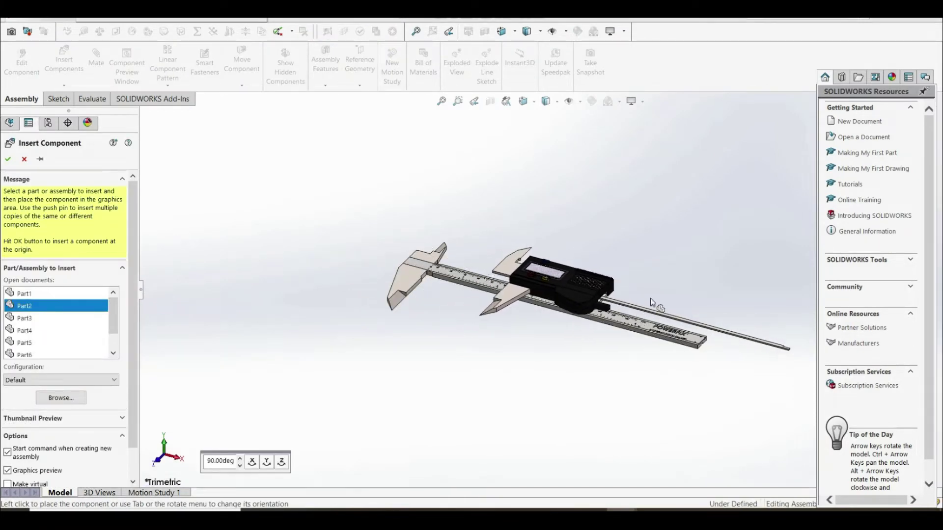
pyautogui.click(551, 331)
# Move Part2 clear of Part1 to a spot beyond the free end of the ruler.
pyautogui.moveTo(561, 312); pyautogui.dragTo(664, 263, button='middle')
pyautogui.moveTo(643, 256); pyautogui.dragTo(749, 252)
pyautogui.moveTo(709, 339); pyautogui.dragTo(672, 290, button='middle')
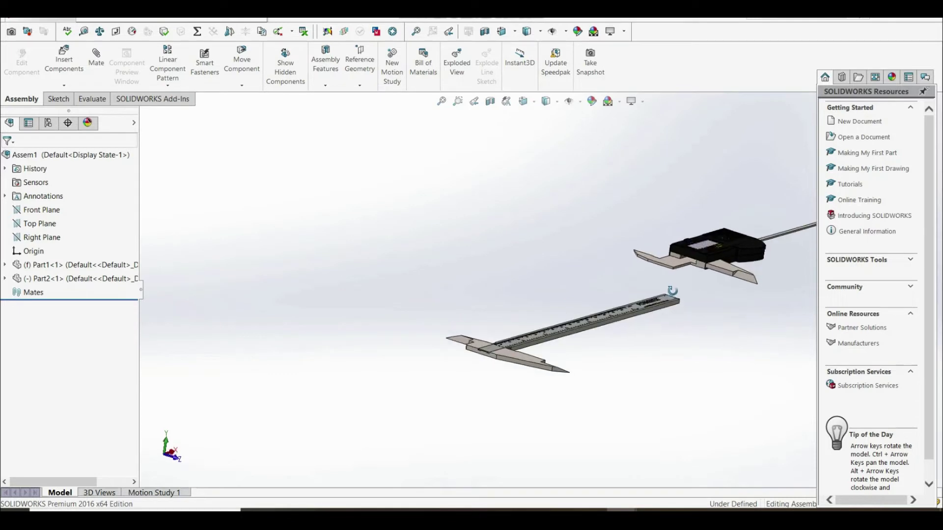
pyautogui.scroll(-4, 701, 277)
pyautogui.click(633, 259)
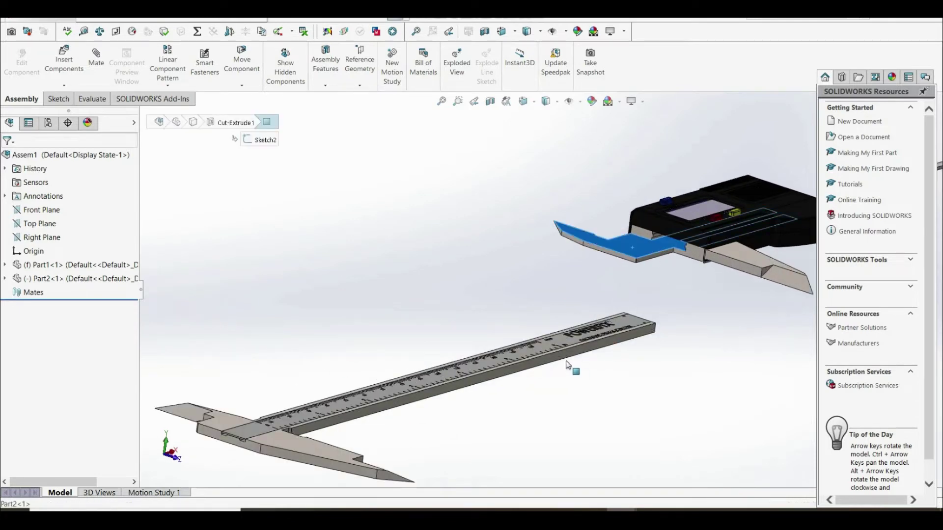
pyautogui.moveTo(637, 251); pyautogui.dragTo(678, 424)
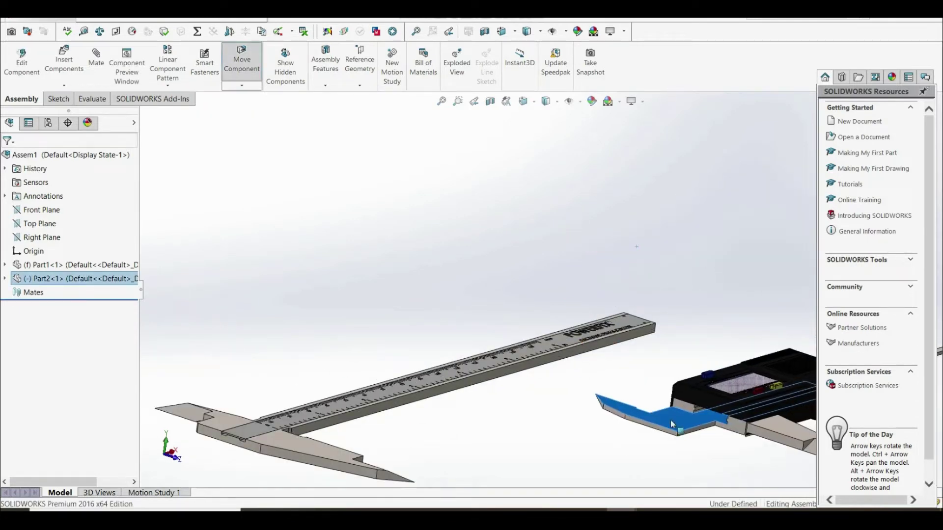
pyautogui.click(565, 427)
# Add a Coincident mate between the flat jaw face of Part2 and the underside face of Part1's ruler.
pyautogui.moveTo(565, 350); pyautogui.dragTo(215, 182, button='middle')
pyautogui.click(98, 74)
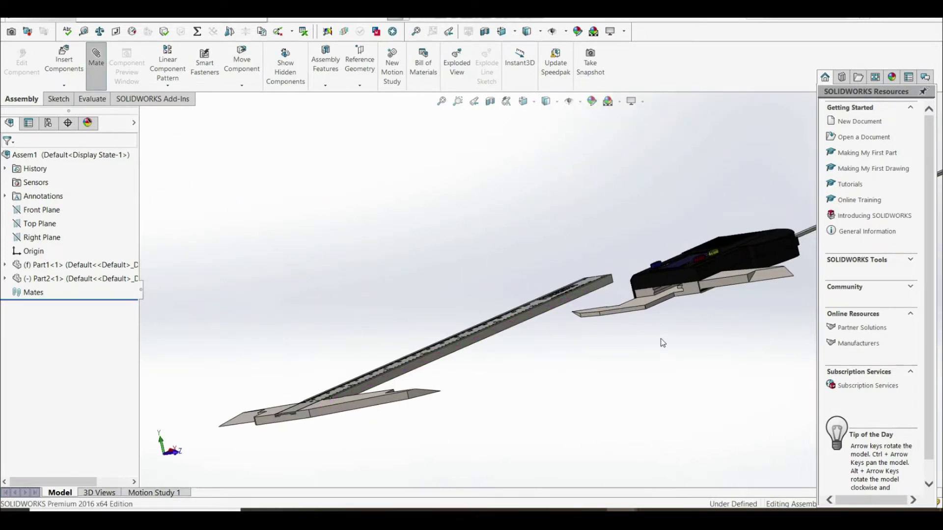
pyautogui.scroll(-5, 630, 299)
pyautogui.click(605, 298)
pyautogui.moveTo(605, 298); pyautogui.dragTo(479, 414, button='middle')
pyautogui.click(479, 414)
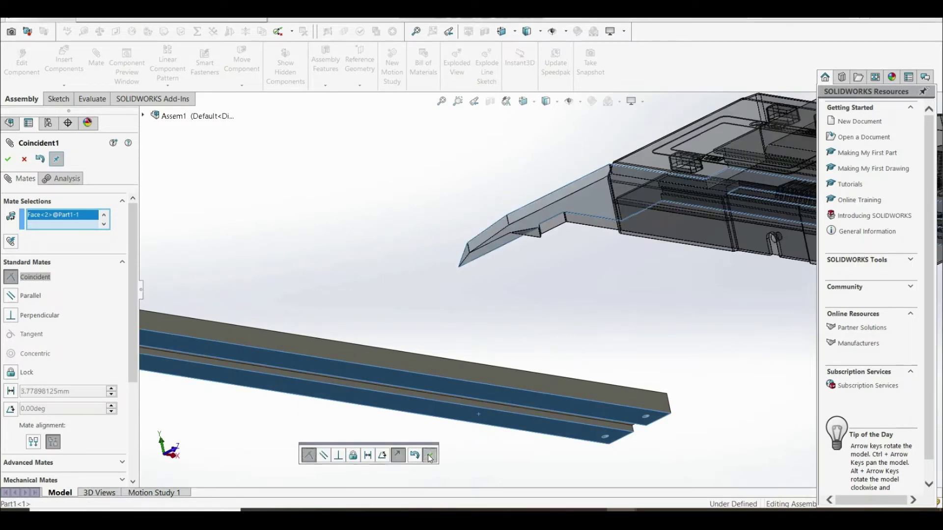
pyautogui.click(430, 457)
# Start a centered Width mate and choose the two opposite inner side faces of Part2's slot as width selections.
pyautogui.scroll(7, 588, 327)
pyautogui.moveTo(587, 328); pyautogui.dragTo(466, 305, button='middle')
pyautogui.moveTo(465, 306); pyautogui.dragTo(471, 220)
pyautogui.moveTo(547, 317); pyautogui.dragTo(539, 263, button='middle')
pyautogui.scroll(-5, 538, 261)
pyautogui.scroll(-5, 69, 390)
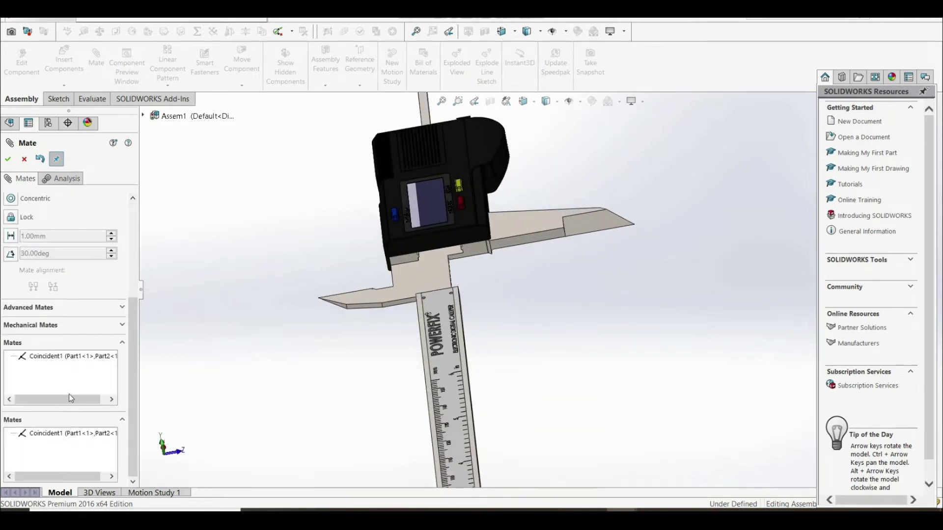
pyautogui.click(38, 308)
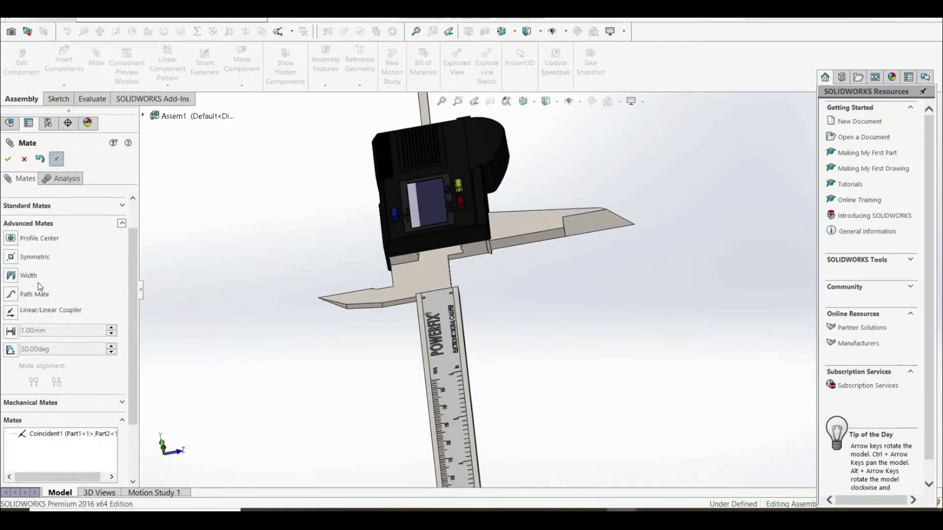
pyautogui.click(30, 276)
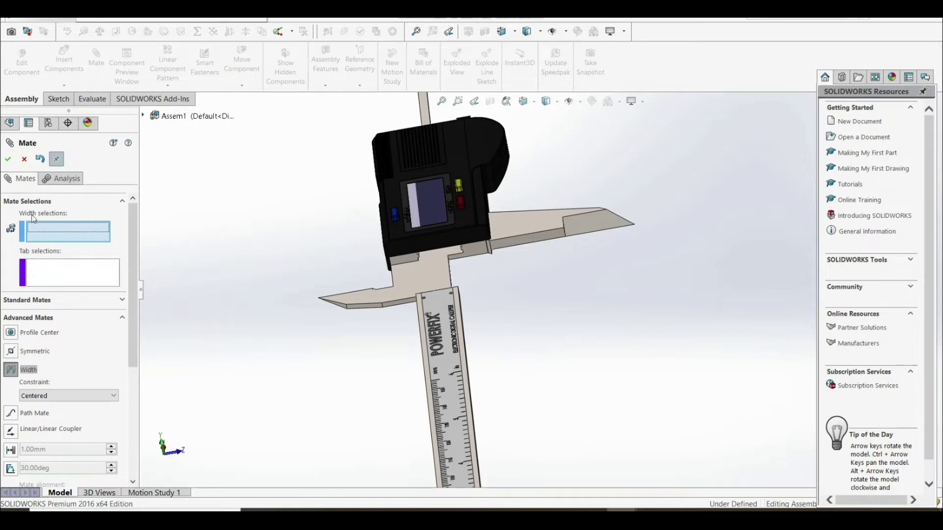
pyautogui.scroll(-3, 317, 219)
pyautogui.moveTo(610, 373); pyautogui.dragTo(580, 312, button='middle')
pyautogui.scroll(-5, 582, 310)
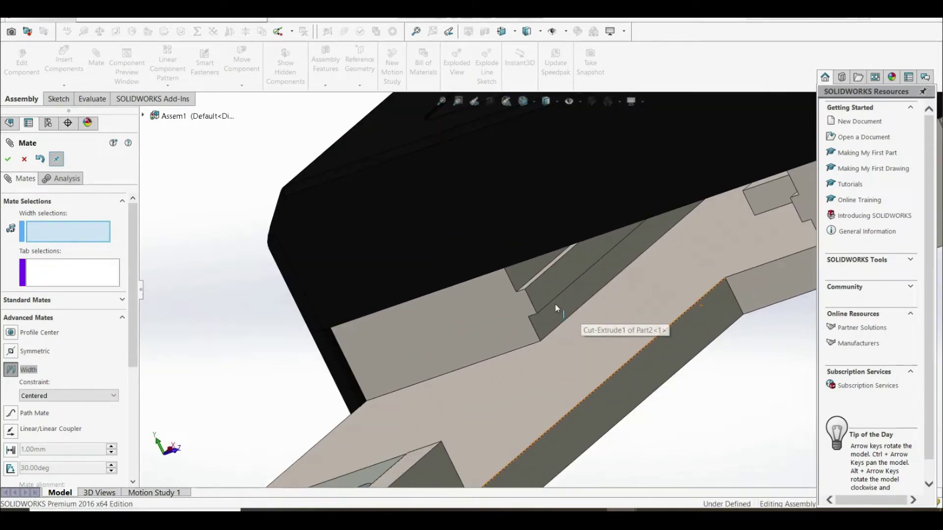
pyautogui.click(551, 292)
pyautogui.moveTo(585, 388); pyautogui.dragTo(570, 259, button='middle')
pyautogui.click(561, 239)
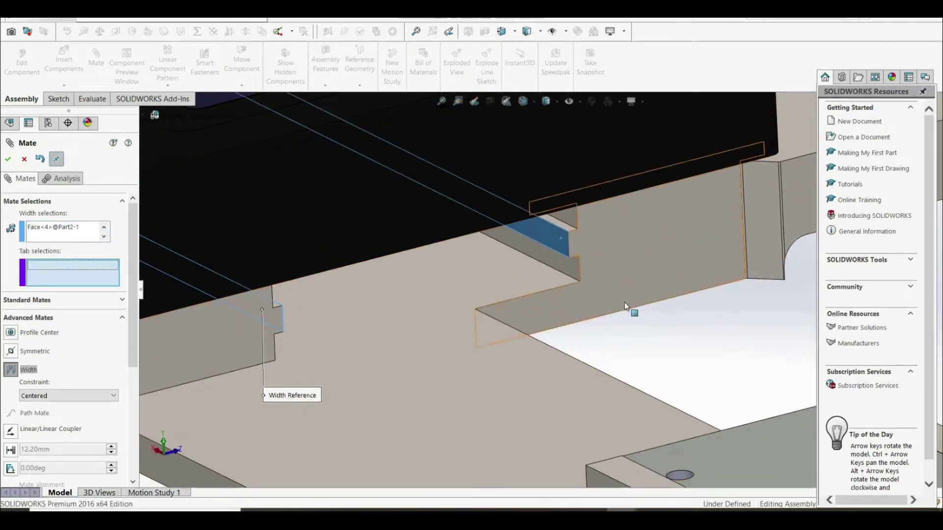
# Choose the two long side faces of Part1's ruler as tab selections and complete the Width mate.
pyautogui.scroll(5, 614, 320)
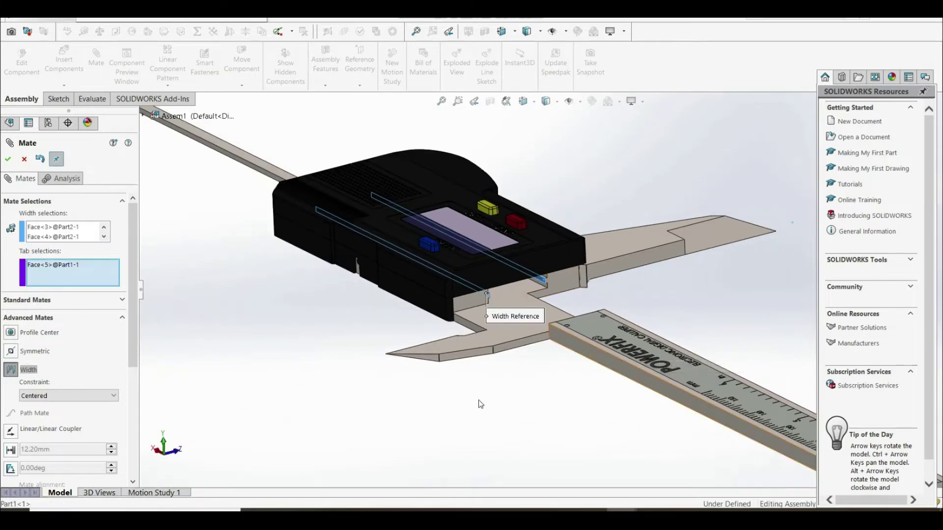
pyautogui.click(590, 356)
pyautogui.moveTo(550, 369); pyautogui.dragTo(656, 338, button='middle')
pyautogui.click(647, 340)
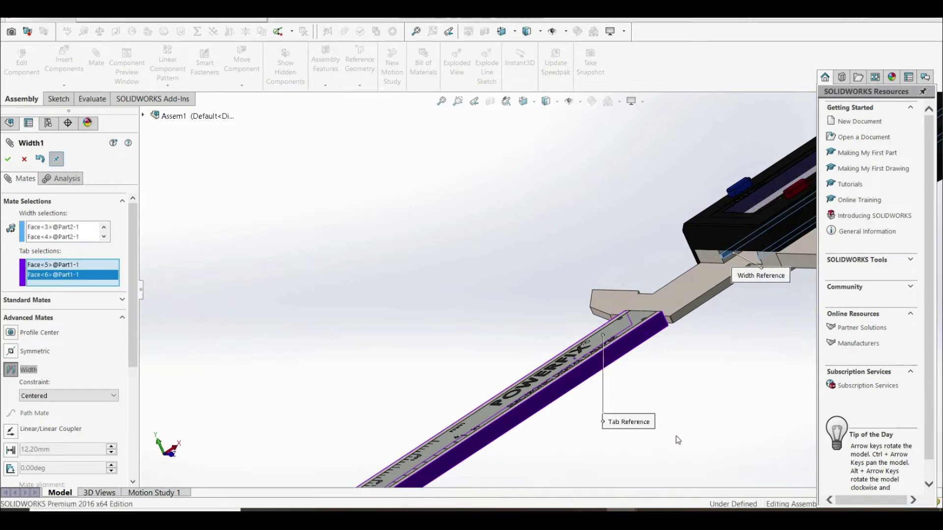
pyautogui.click(9, 160)
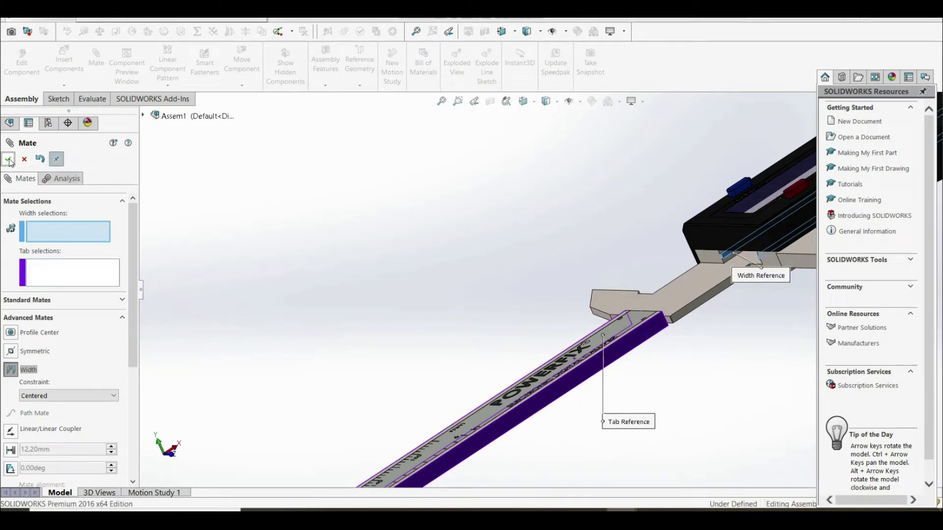
pyautogui.click(8, 159)
# Slide Part2 along Part1's ruler toward the fixed jaws.
pyautogui.scroll(5, 558, 211)
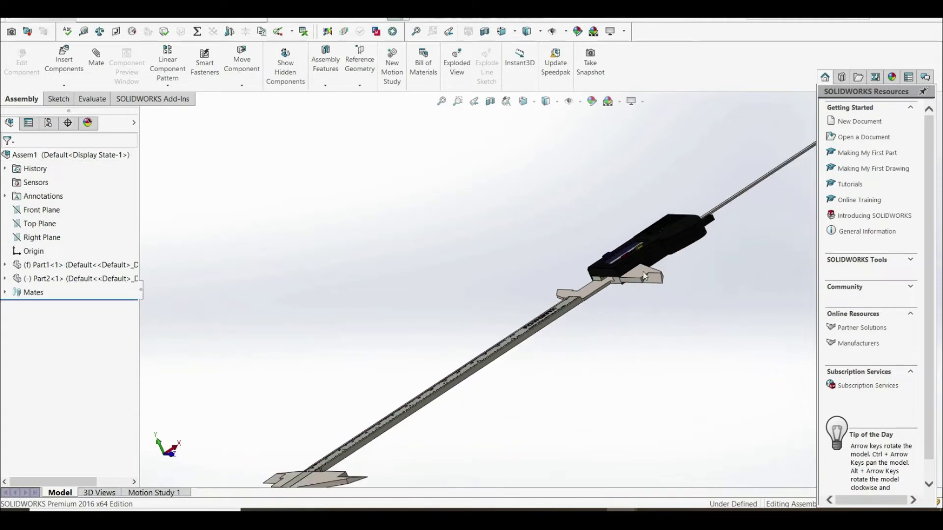
pyautogui.moveTo(643, 265); pyautogui.dragTo(512, 386)
pyautogui.click(513, 386)
pyautogui.moveTo(516, 383); pyautogui.dragTo(491, 398, button='middle')
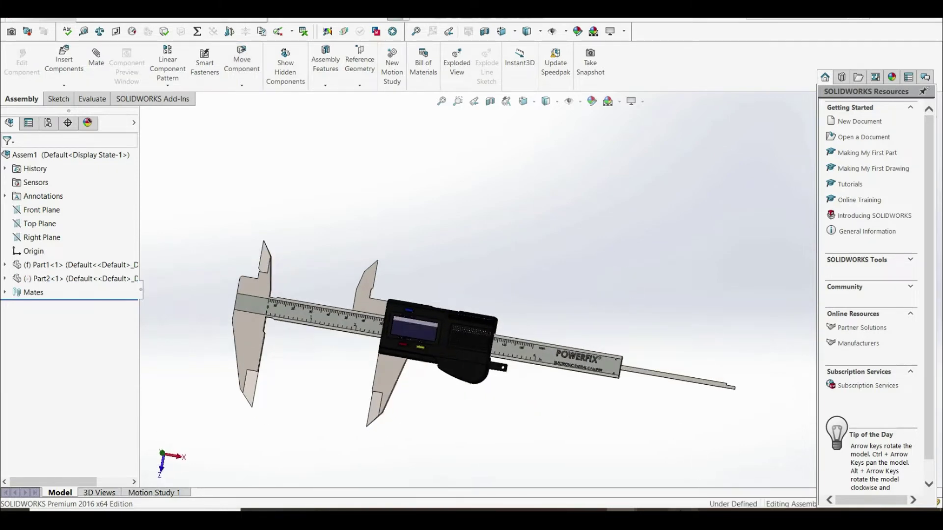
# Switch to Calliper.pdf and read instructions 5 to 7 on inserting Part3 and mating it to Part1.
pyautogui.click(681, 518)
pyautogui.scroll(-8, 626, 379)
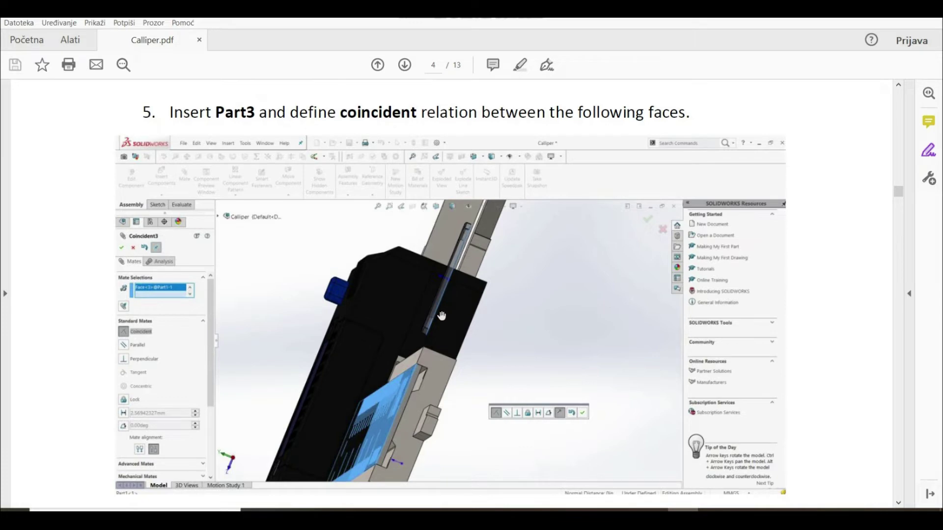
pyautogui.scroll(-7, 447, 378)
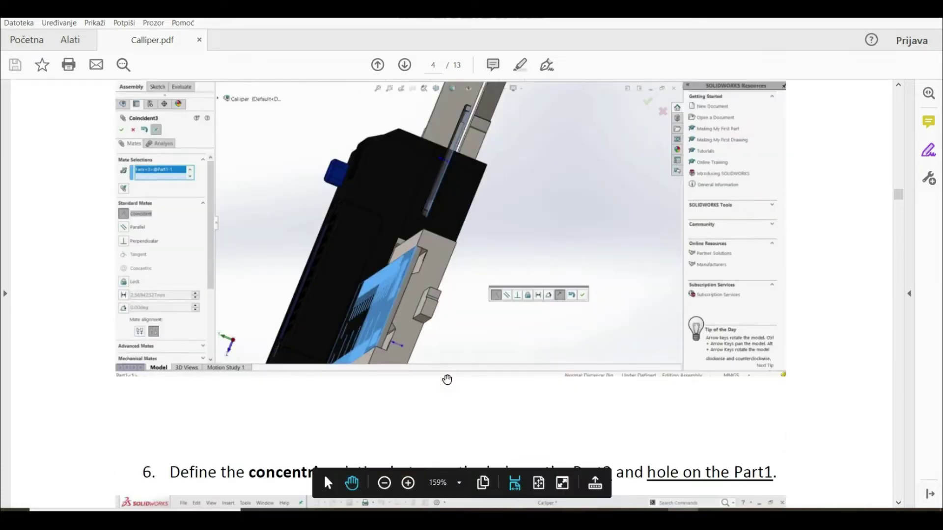
pyautogui.scroll(-5, 473, 340)
pyautogui.scroll(2, 339, 191)
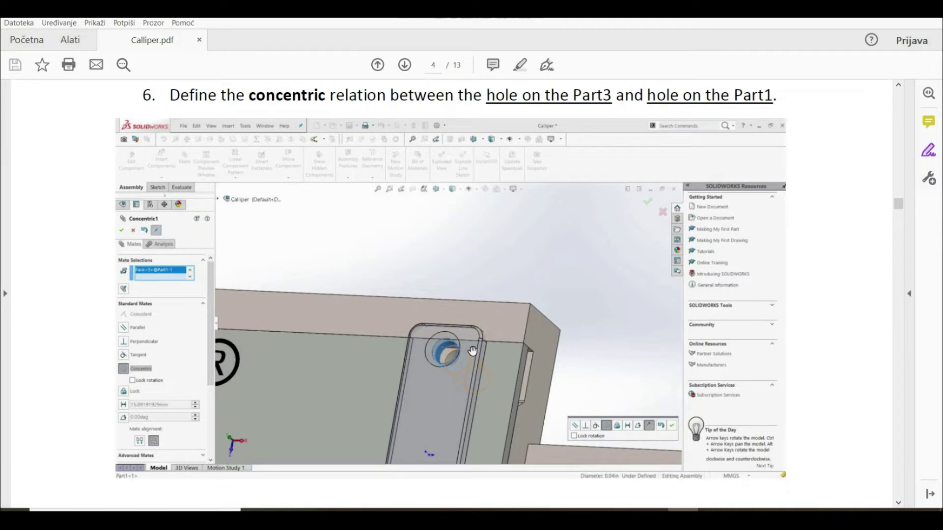
pyautogui.scroll(-10, 473, 351)
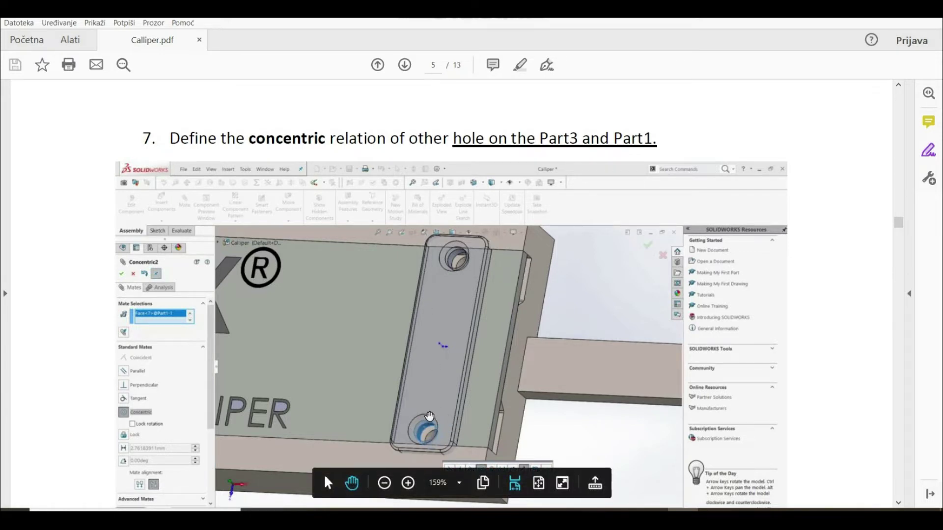
pyautogui.scroll(-2, 432, 416)
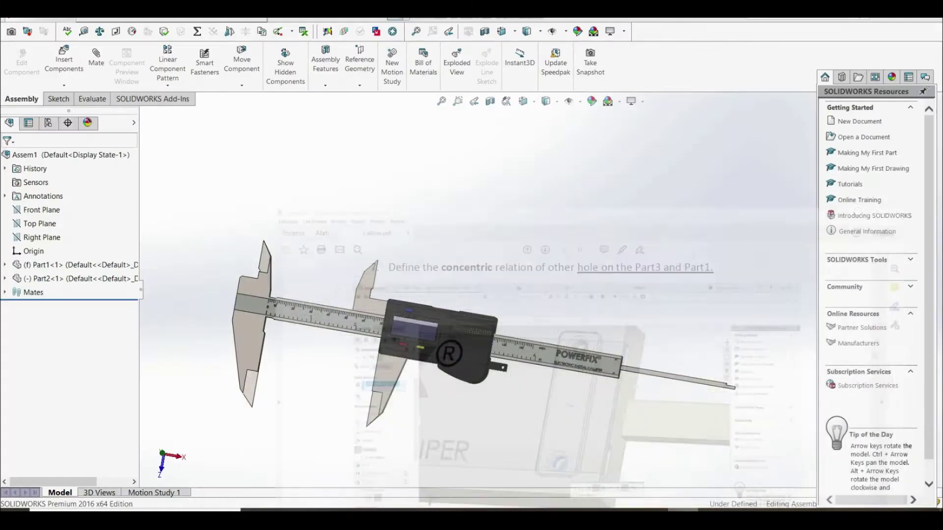
# Return to the SOLIDWORKS assembly and insert Part3 beside the free end of Part1's ruler.
pyautogui.click(68, 73)
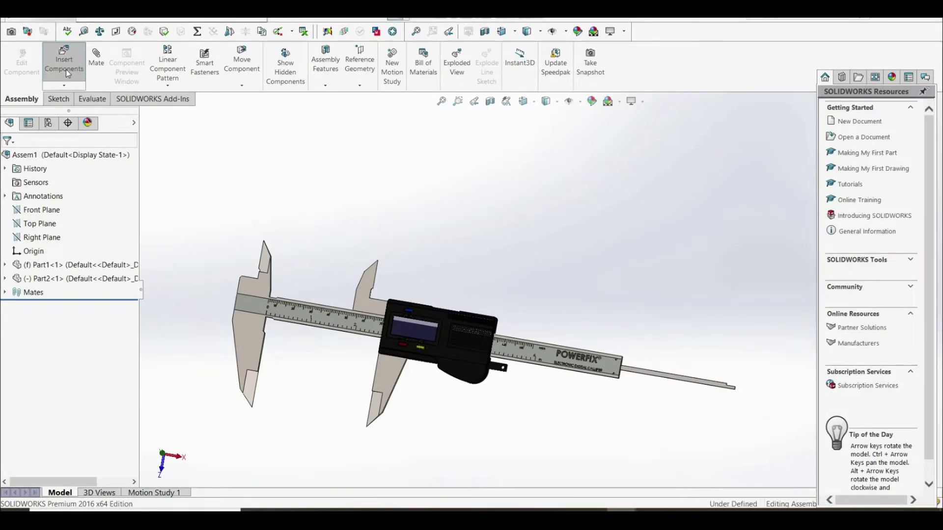
pyautogui.click(25, 318)
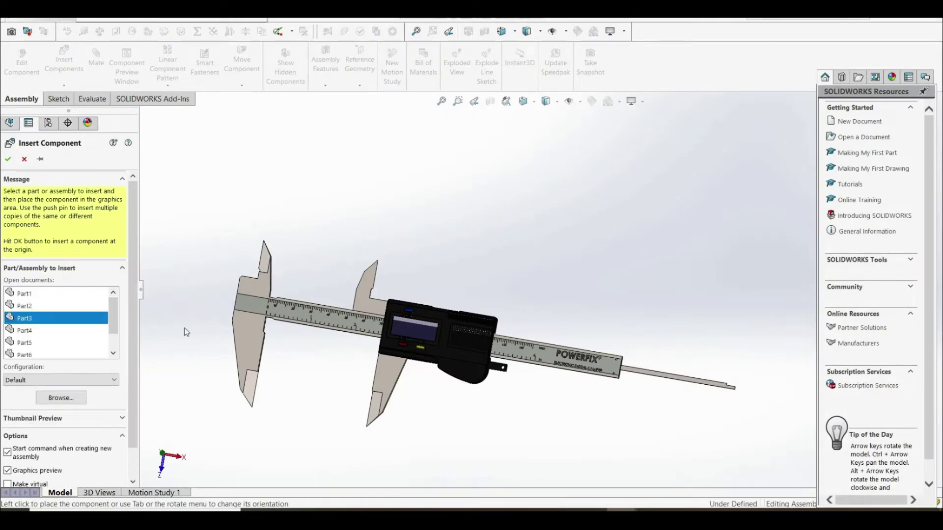
pyautogui.click(612, 334)
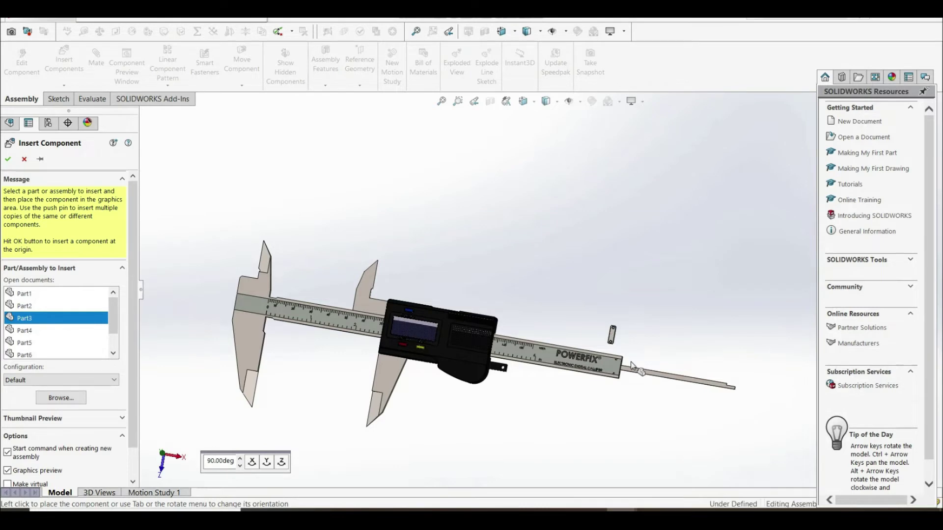
pyautogui.moveTo(632, 365); pyautogui.dragTo(574, 358, button='middle')
pyautogui.scroll(-6, 572, 356)
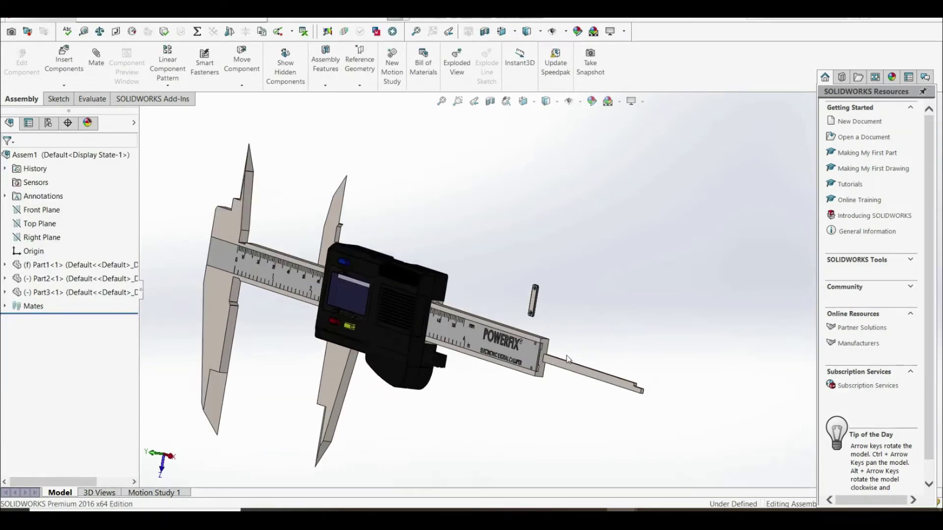
# Add a coincident mate between the front face of Part1's ruler and the back face of Part3.
pyautogui.scroll(-2, 506, 319)
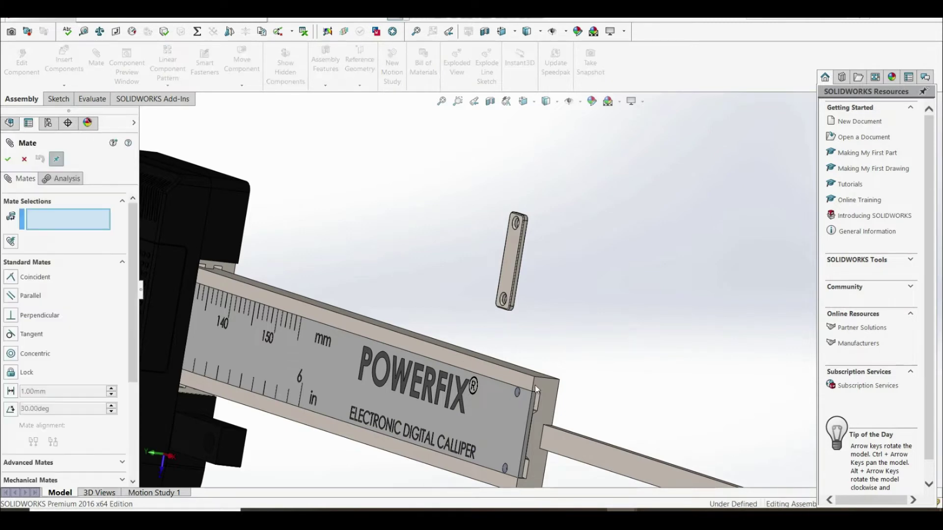
pyautogui.scroll(-2, 530, 392)
pyautogui.click(505, 353)
pyautogui.scroll(3, 541, 339)
pyautogui.moveTo(552, 319); pyautogui.dragTo(489, 271, button='middle')
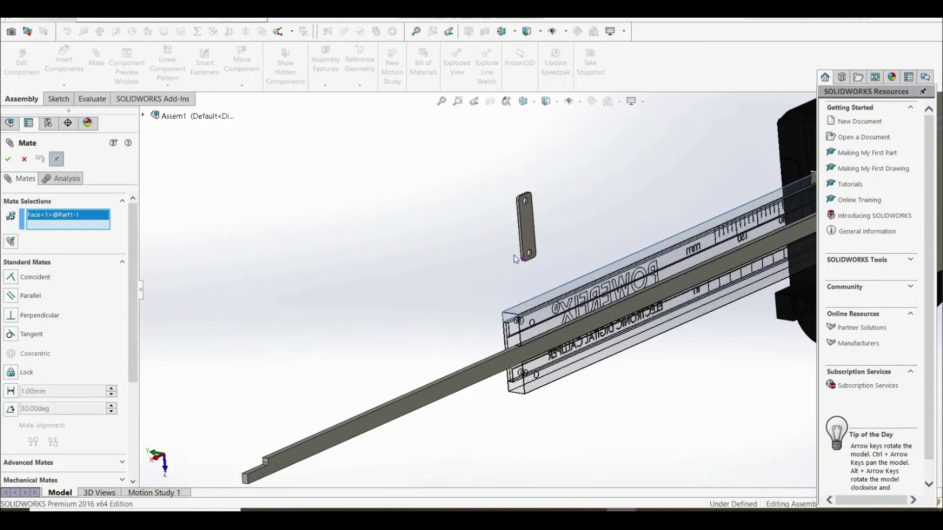
pyautogui.scroll(-2, 522, 248)
pyautogui.click(540, 234)
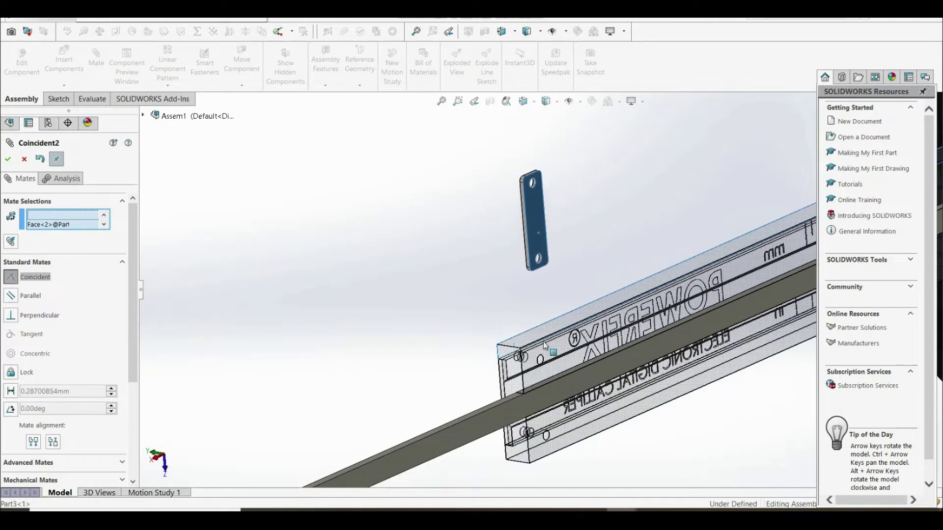
pyautogui.click(674, 371)
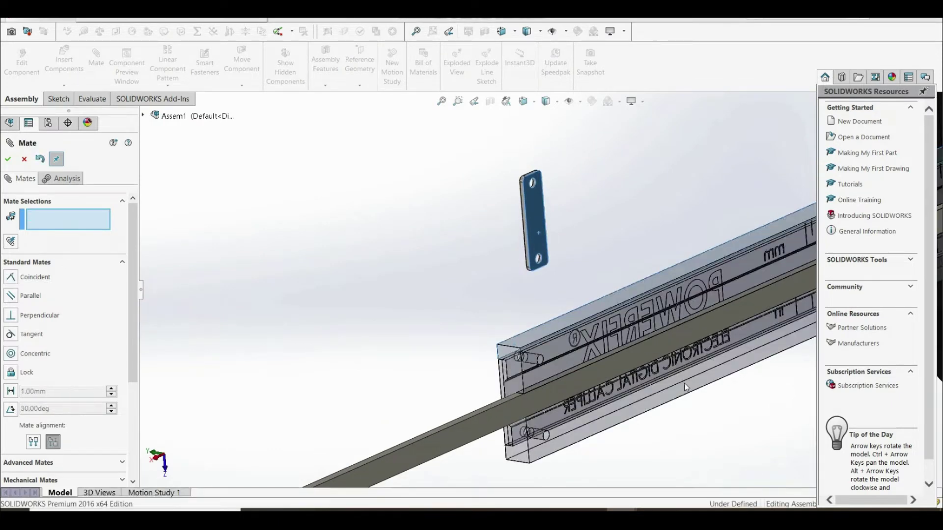
# Add a concentric mate between Part3's upper hole and the matching upper hole at the end of Part1's ruler.
pyautogui.scroll(3, 684, 382)
pyautogui.moveTo(638, 385); pyautogui.dragTo(658, 306, button='middle')
pyautogui.scroll(-5, 658, 306)
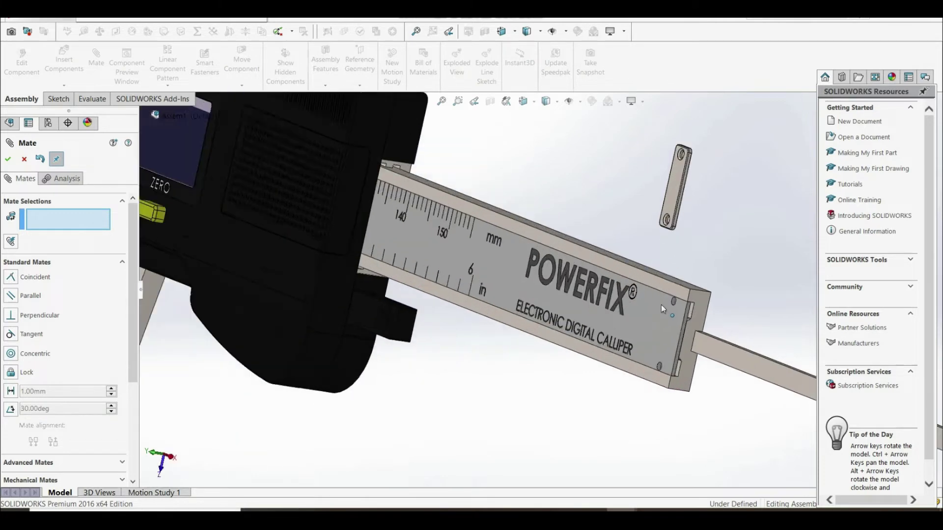
pyautogui.scroll(-4, 590, 171)
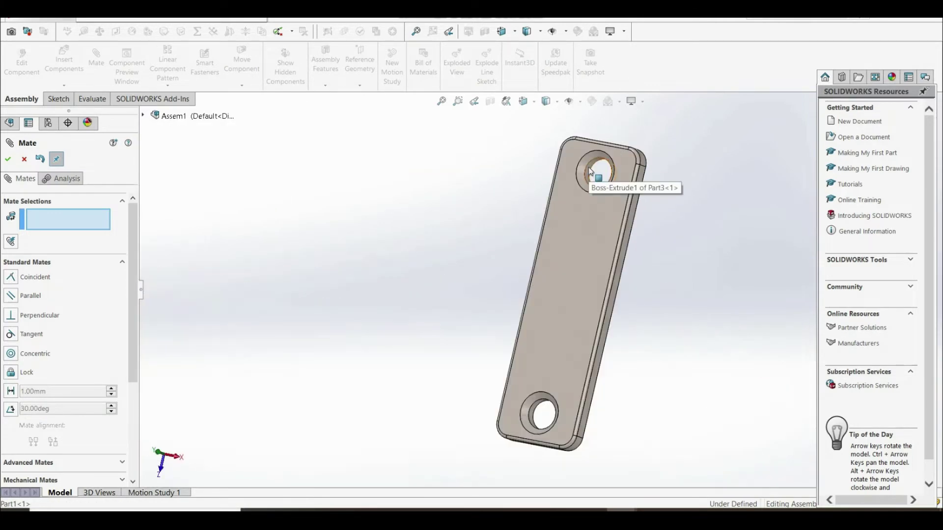
pyautogui.click(591, 171)
pyautogui.scroll(5, 632, 337)
pyautogui.scroll(-4, 569, 432)
pyautogui.scroll(-3, 544, 388)
pyautogui.click(528, 372)
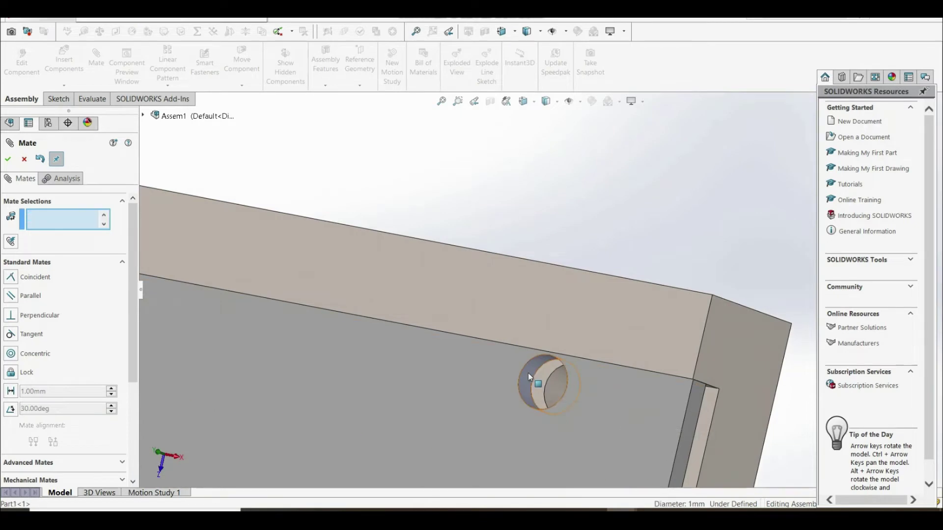
pyautogui.click(828, 431)
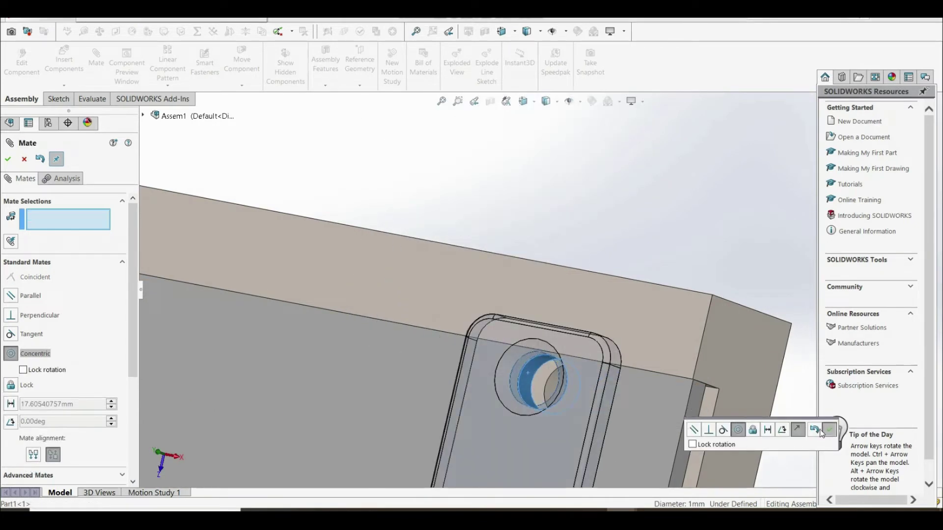
# Add a concentric mate between Part3's lower hole and Part1's lower hole, and finish mating.
pyautogui.scroll(5, 544, 426)
pyautogui.scroll(-6, 537, 379)
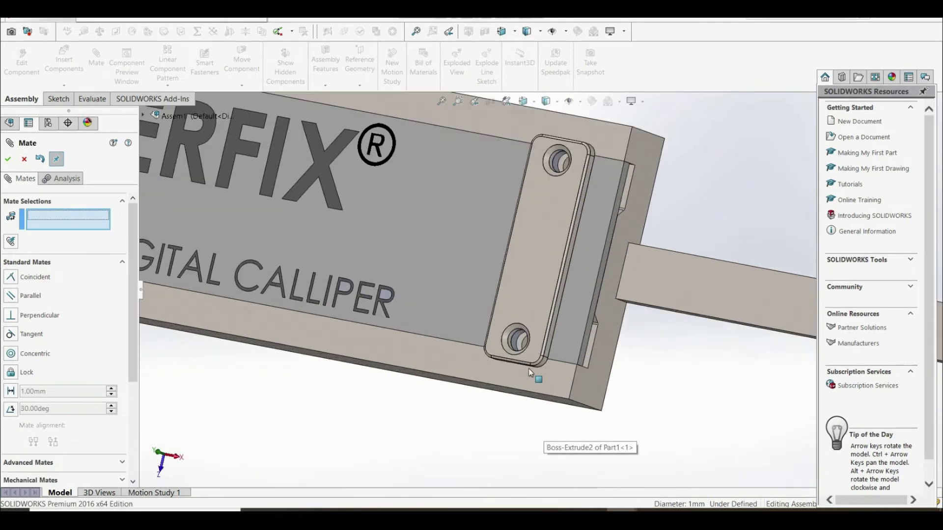
pyautogui.scroll(-2, 506, 328)
pyautogui.click(480, 311)
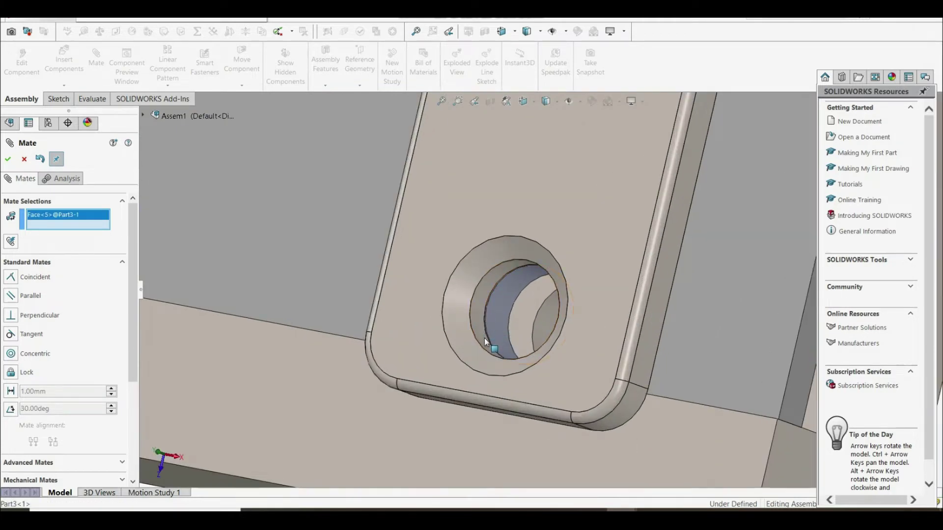
pyautogui.click(501, 319)
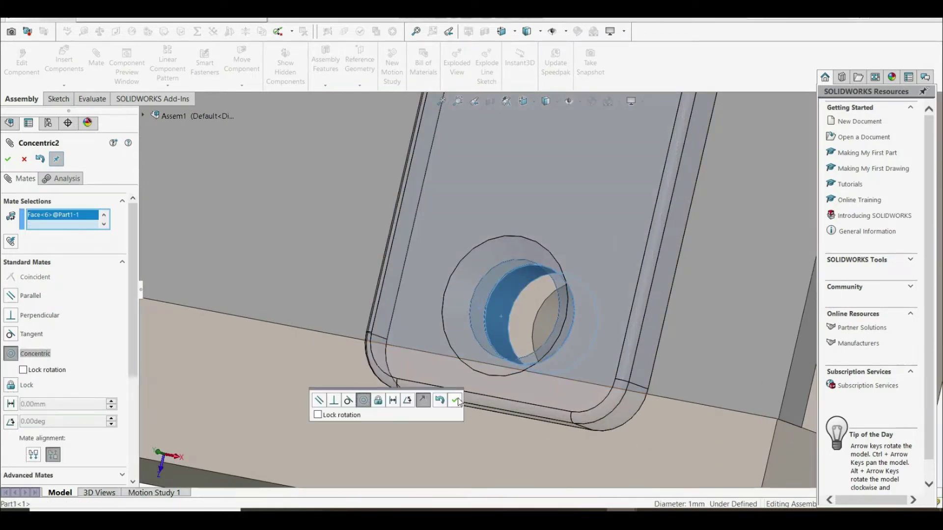
pyautogui.click(455, 401)
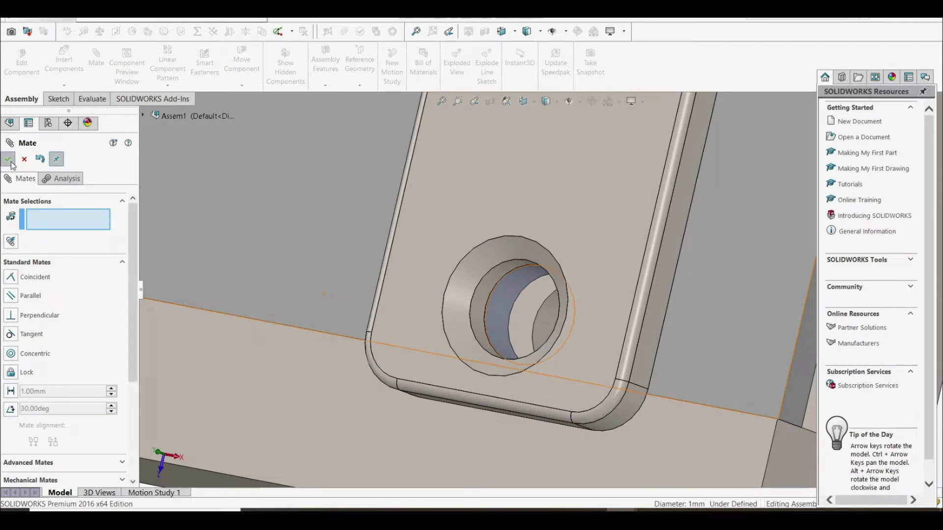
pyautogui.click(8, 159)
# Try to move Part3 on the ruler to check that its mates hold it in place.
pyautogui.scroll(5, 497, 233)
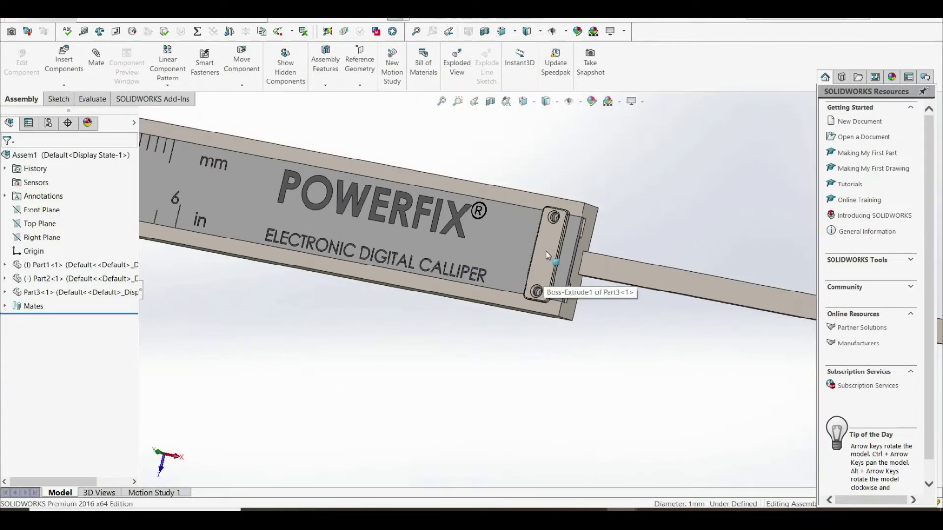
pyautogui.click(547, 251)
pyautogui.moveTo(568, 250); pyautogui.dragTo(546, 253)
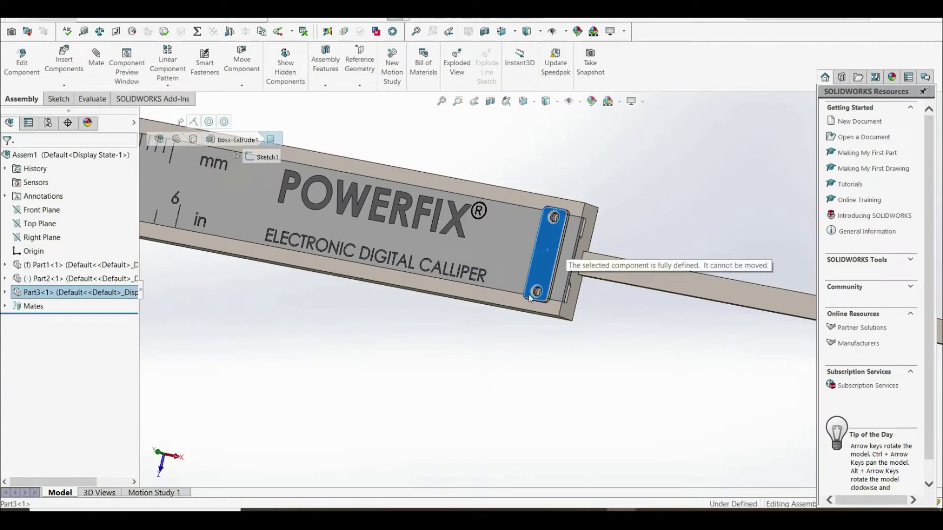
pyautogui.click(480, 406)
pyautogui.scroll(2, 480, 407)
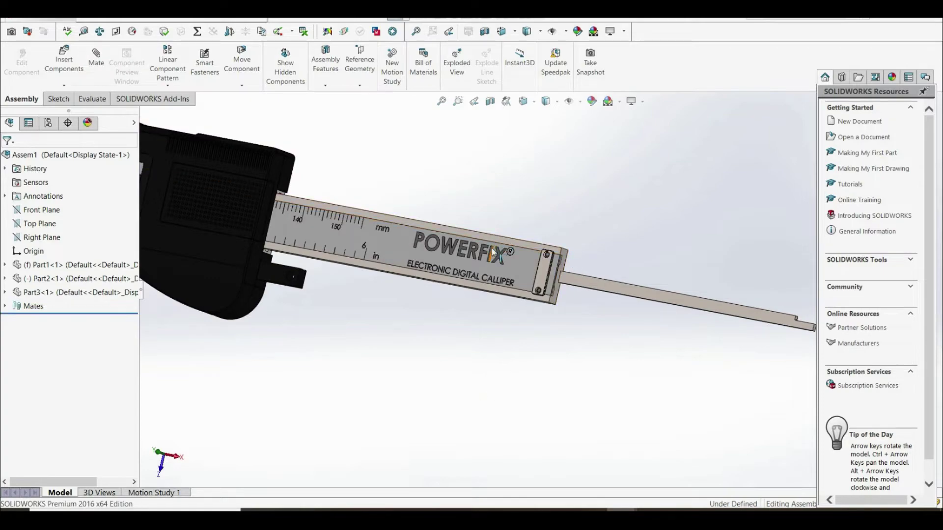
pyautogui.scroll(4, 432, 211)
# Switch to Calliper.pdf and read instruction 8 and the following page on inserting Part4 and mating it to Part1 and Part3.
pyautogui.scroll(-3, 446, 255)
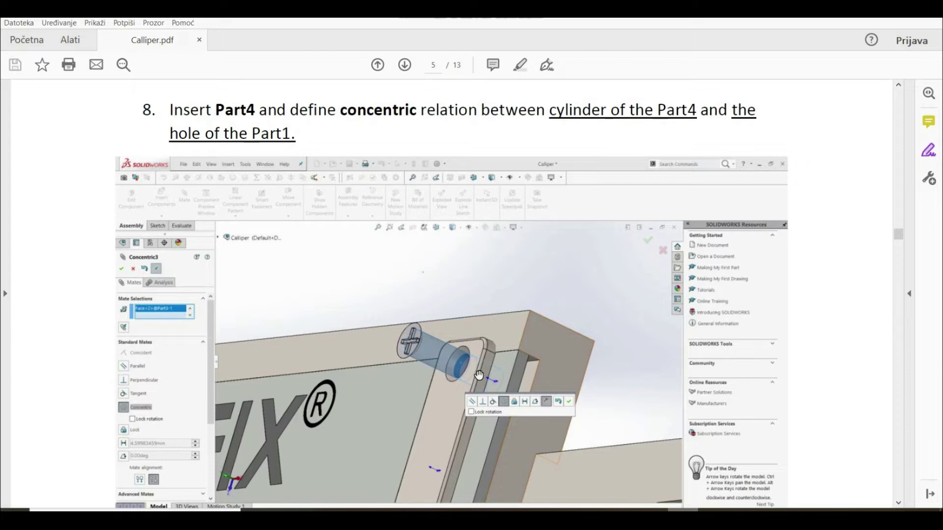
pyautogui.scroll(-10, 502, 385)
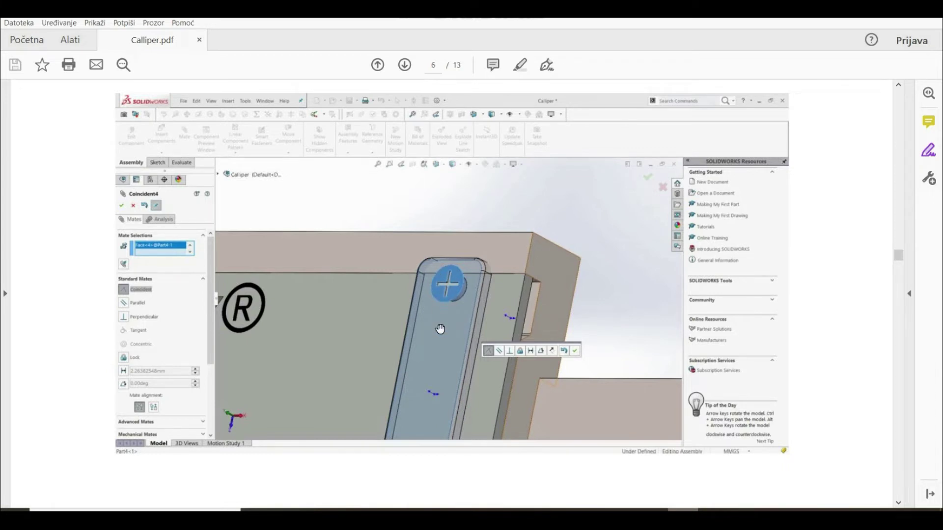
pyautogui.scroll(-8, 444, 346)
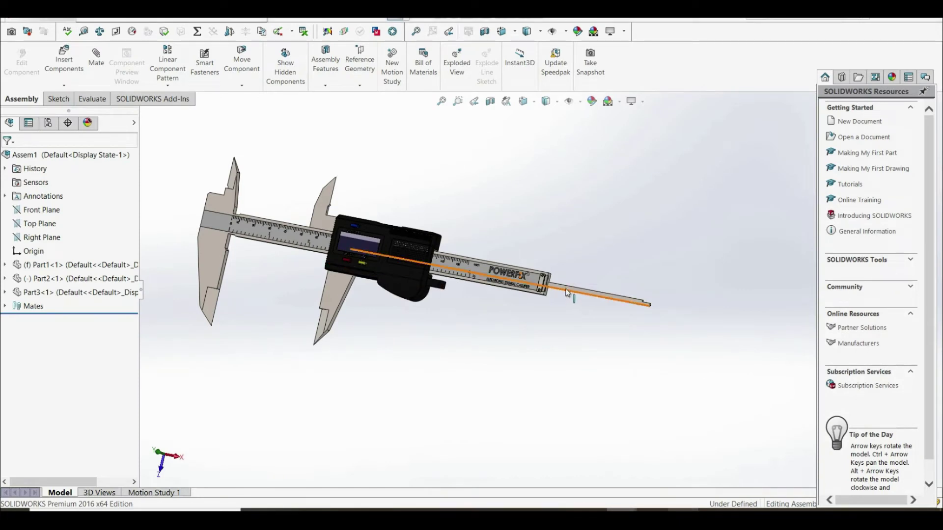
# Return to the SOLIDWORKS assembly and insert Part4 just above Part3 at the end of the ruler.
pyautogui.click(64, 69)
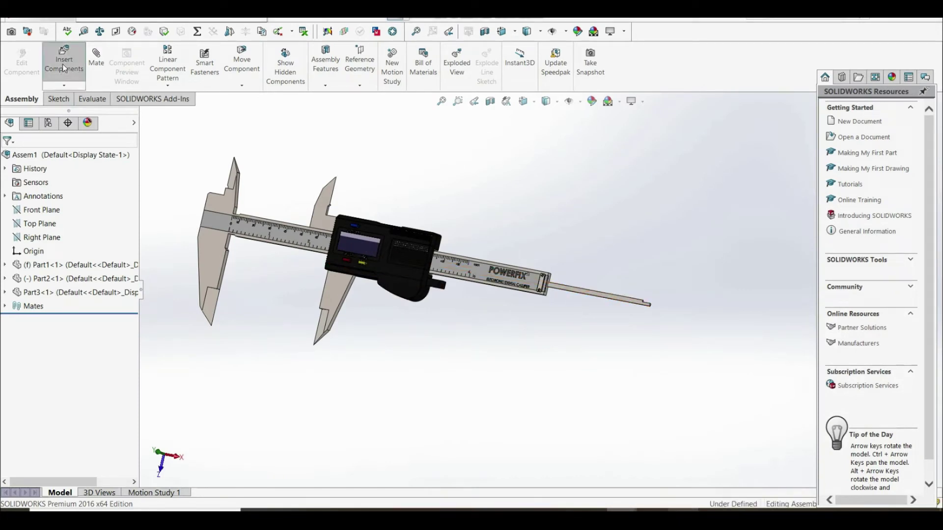
pyautogui.click(25, 330)
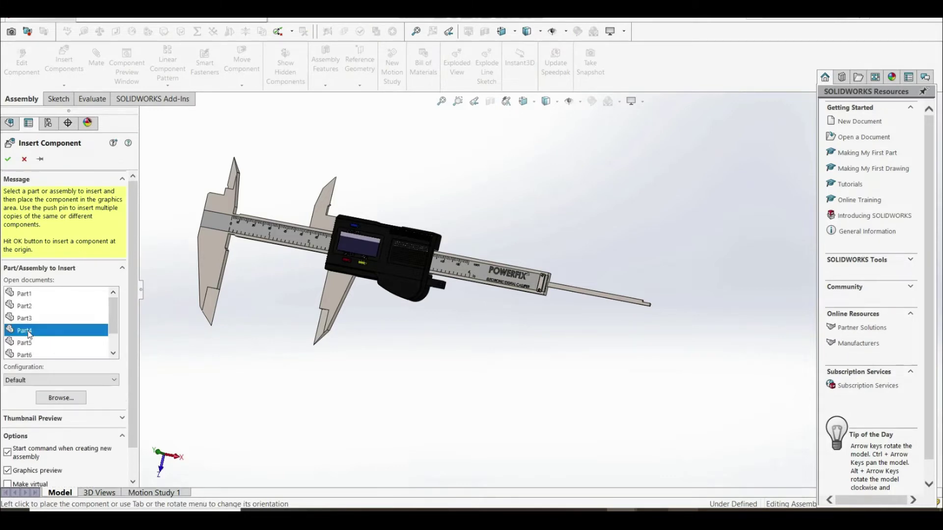
pyautogui.scroll(-5, 559, 276)
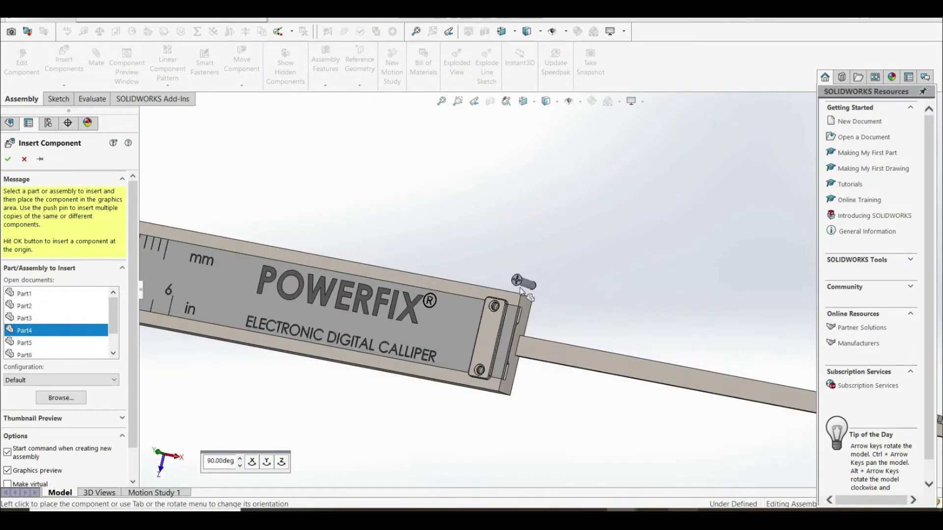
pyautogui.click(525, 295)
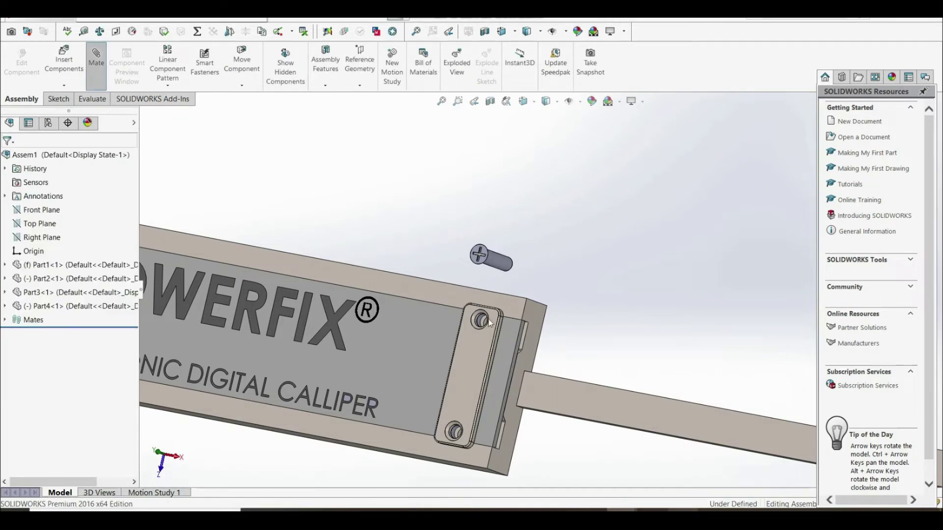
# Add a concentric mate between Part4's cylindrical shank and Part1's upper hole behind Part3.
pyautogui.scroll(-5, 509, 301)
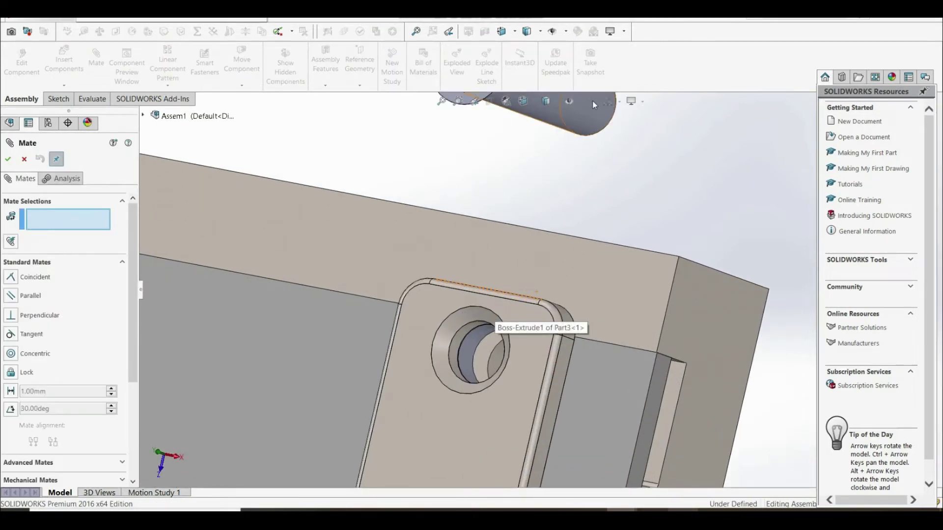
pyautogui.click(595, 120)
pyautogui.scroll(2, 535, 241)
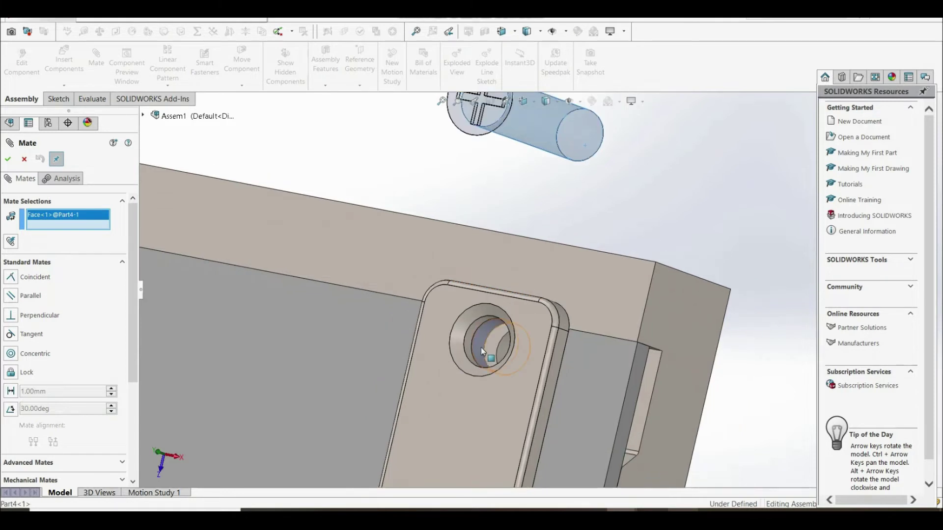
pyautogui.click(481, 346)
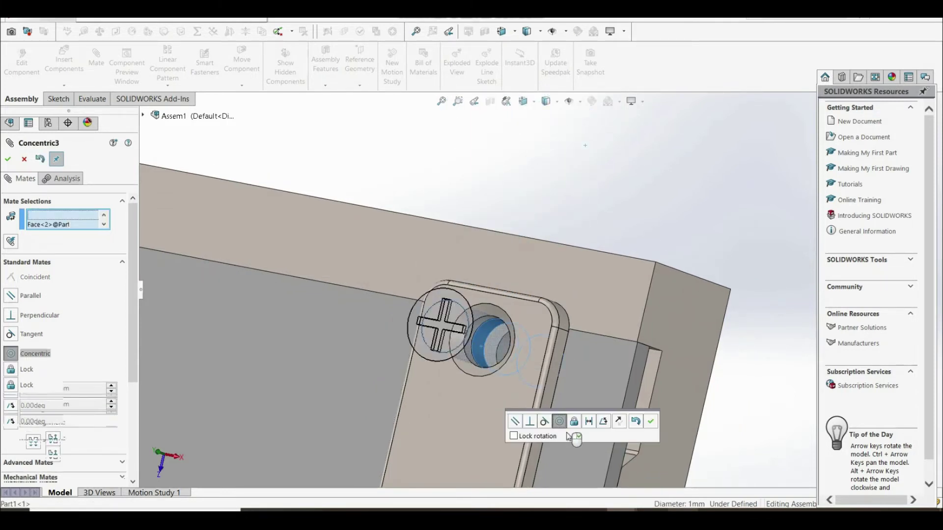
pyautogui.click(651, 422)
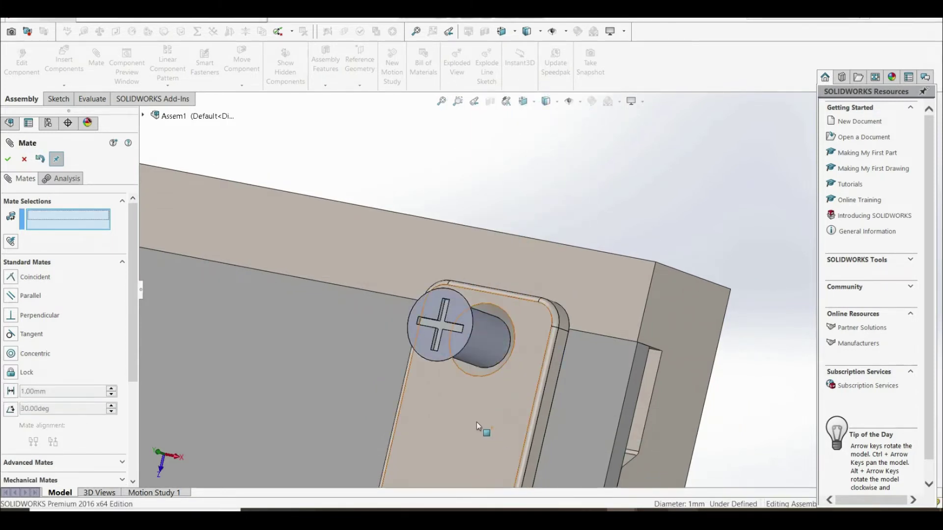
# Add a coincident mate between Part4's slotted head face and Part3's front face.
pyautogui.moveTo(491, 397); pyautogui.dragTo(473, 393, button='middle')
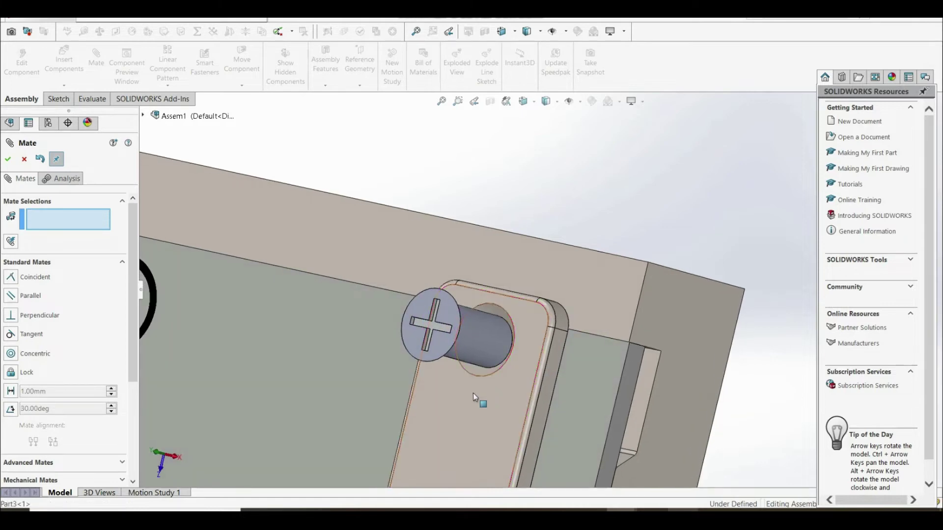
pyautogui.click(443, 351)
pyautogui.click(462, 420)
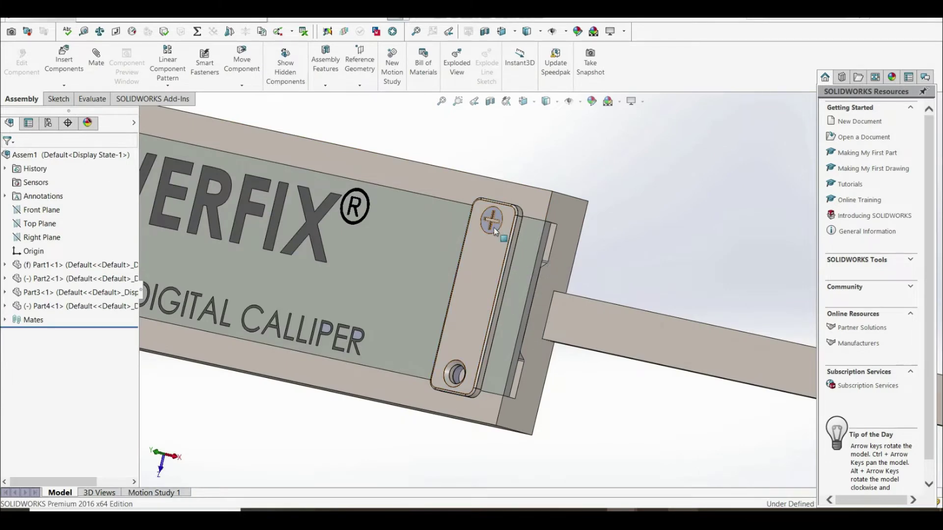
# Make a second copy of the Part4 screw in the assembly and place it beside the end of Part1's ruler.
pyautogui.scroll(-4, 493, 225)
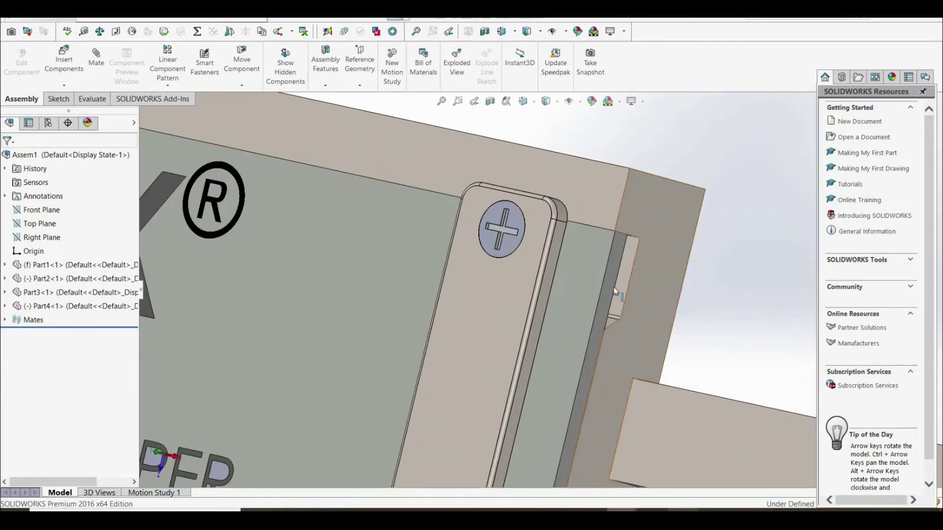
pyautogui.moveTo(511, 247); pyautogui.dragTo(573, 264)
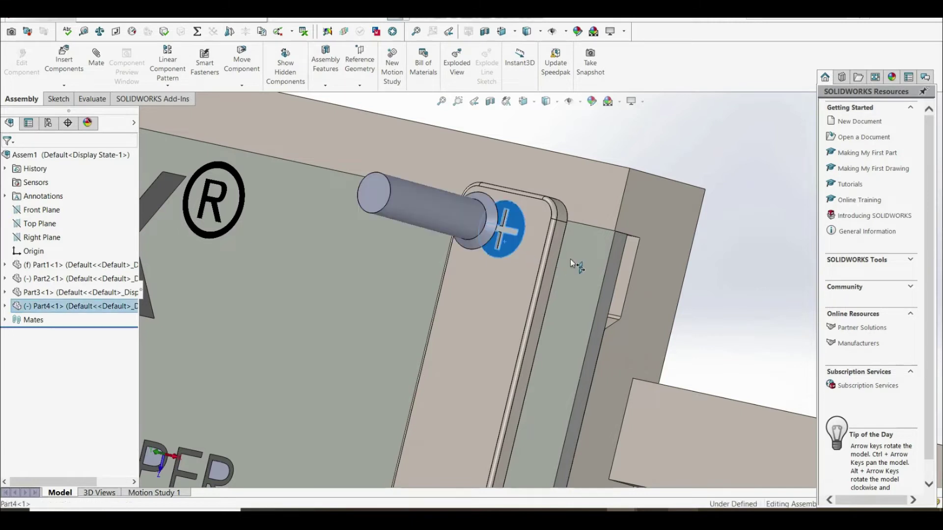
pyautogui.moveTo(445, 320); pyautogui.dragTo(537, 313)
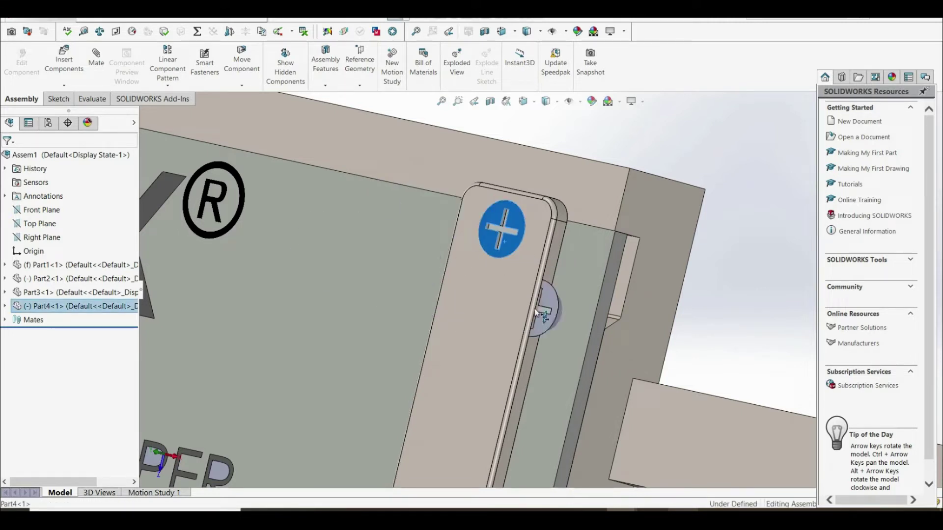
pyautogui.keyDown('ctrl'); pyautogui.moveTo(738, 269); pyautogui.dragTo(743, 269); pyautogui.keyUp('ctrl')
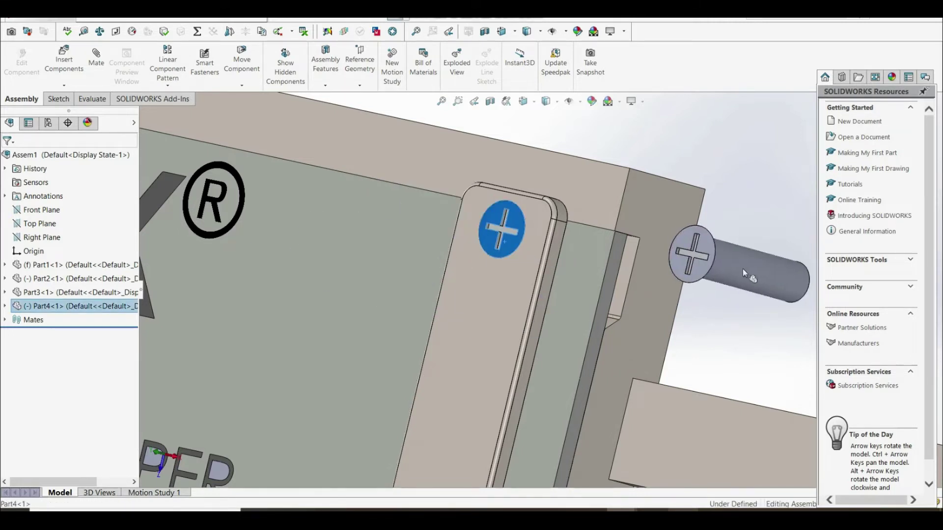
pyautogui.click(742, 270)
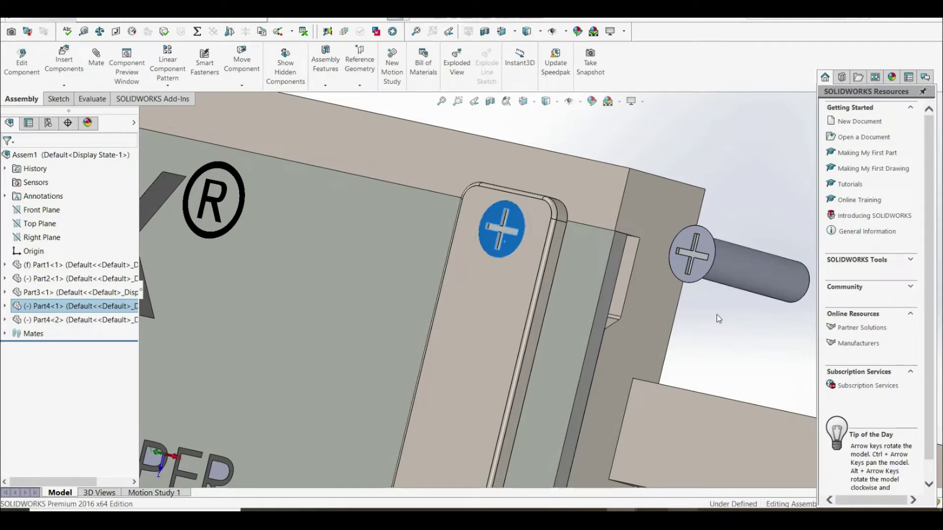
pyautogui.scroll(3, 717, 318)
pyautogui.scroll(3, 686, 316)
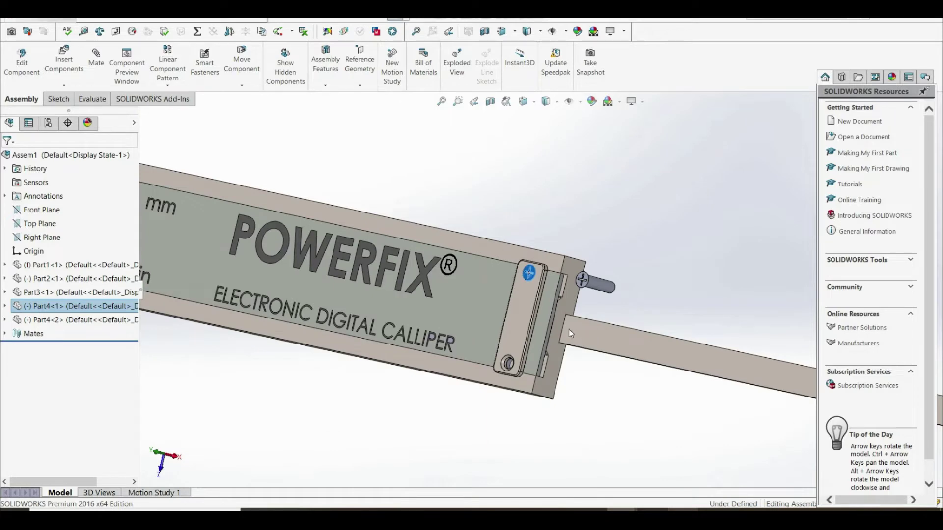
pyautogui.scroll(-2, 572, 330)
pyautogui.click(317, 125)
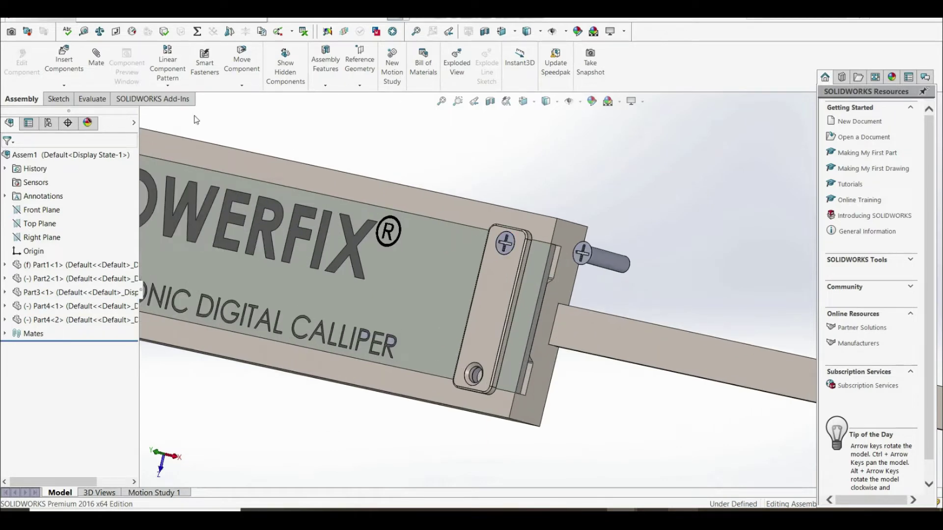
# Add a concentric mate between the second Part4 screw's cylindrical shank and Part1's lower hole behind Part3.
pyautogui.click(102, 72)
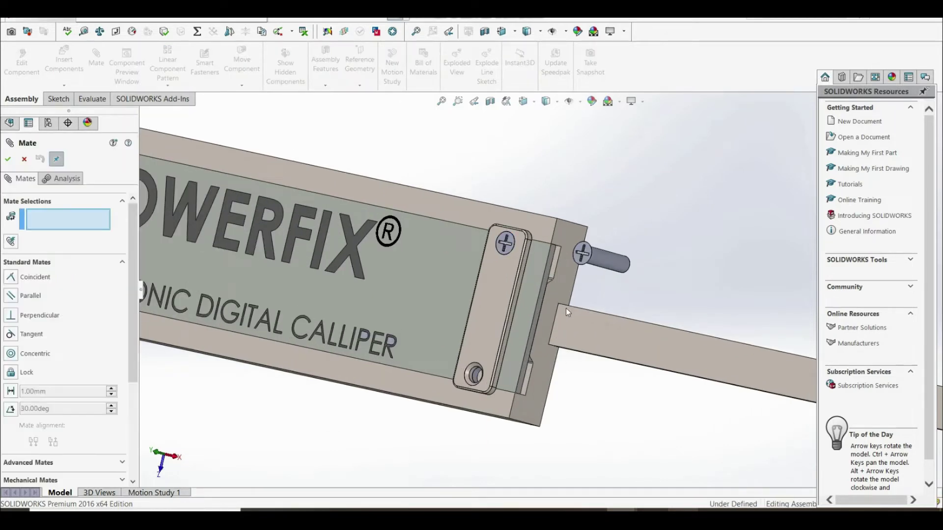
pyautogui.scroll(-4, 566, 308)
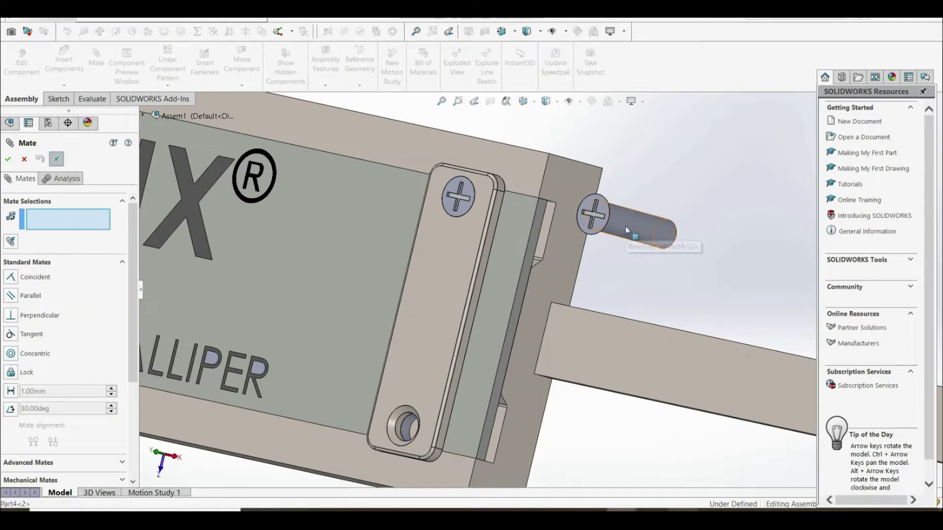
pyautogui.click(626, 226)
pyautogui.scroll(-4, 413, 417)
pyautogui.click(415, 410)
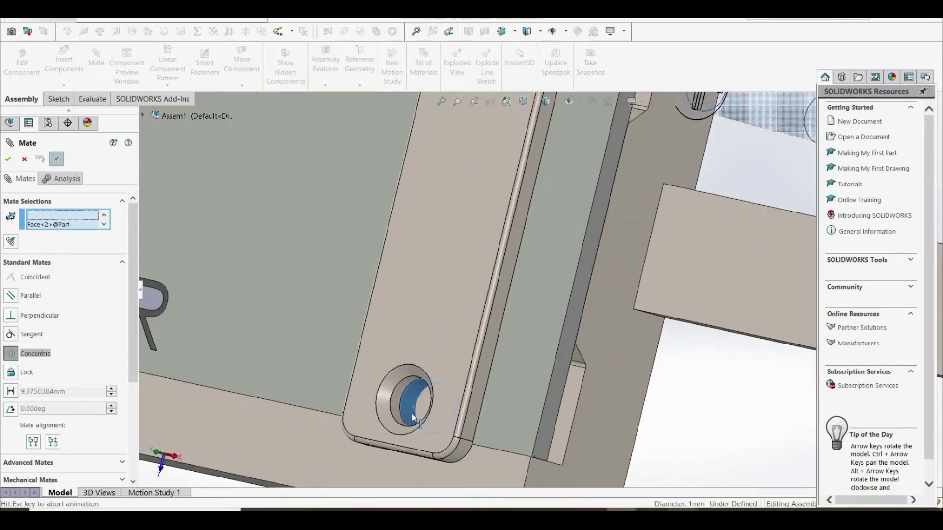
pyautogui.click(386, 428)
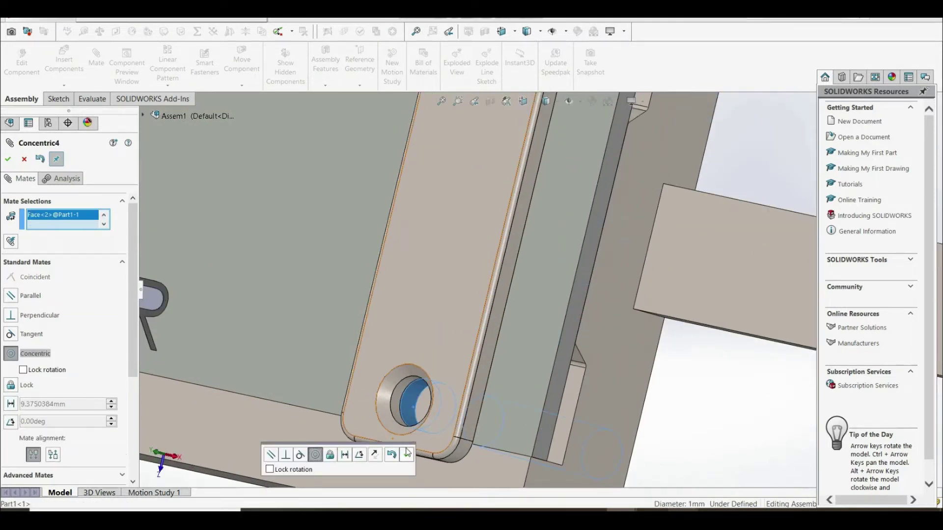
pyautogui.click(408, 456)
# Slide the second Part4 screw along the lower hole's axis until its head stands out in front of Part3.
pyautogui.scroll(5, 695, 427)
pyautogui.moveTo(659, 406); pyautogui.dragTo(581, 358, button='middle')
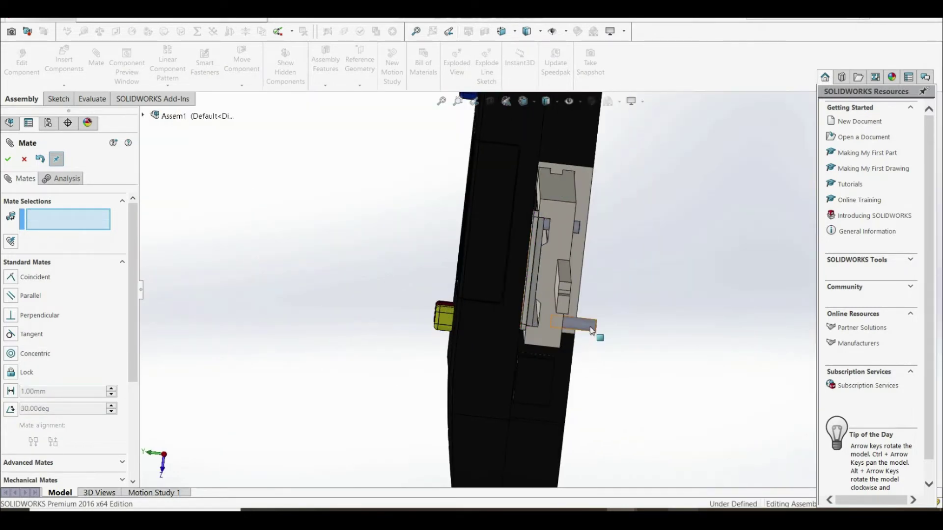
pyautogui.moveTo(563, 329); pyautogui.dragTo(523, 325)
pyautogui.moveTo(552, 388); pyautogui.dragTo(586, 382, button='middle')
pyautogui.scroll(6, 659, 368)
pyautogui.scroll(-8, 626, 325)
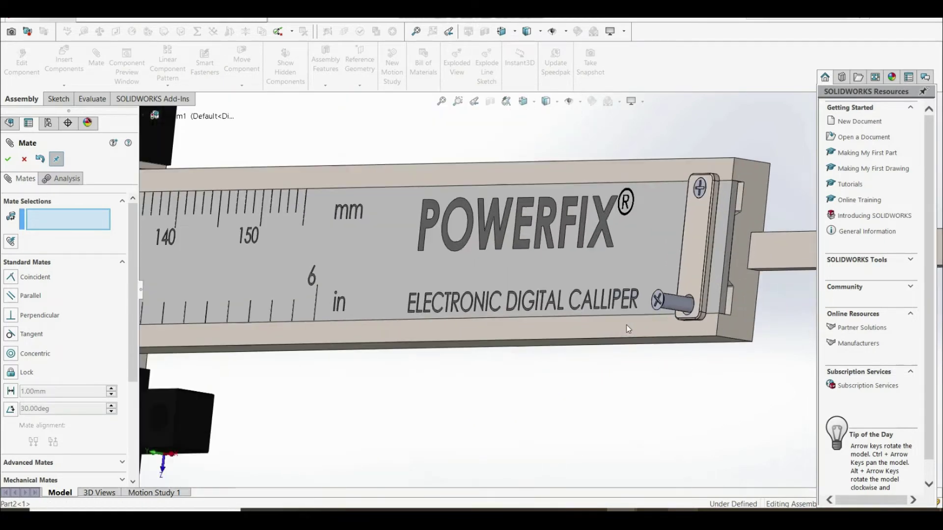
# Add a coincident mate between the second Part4 screw's slotted head face and Part3's front face, and finish mating.
pyautogui.scroll(-4, 718, 239)
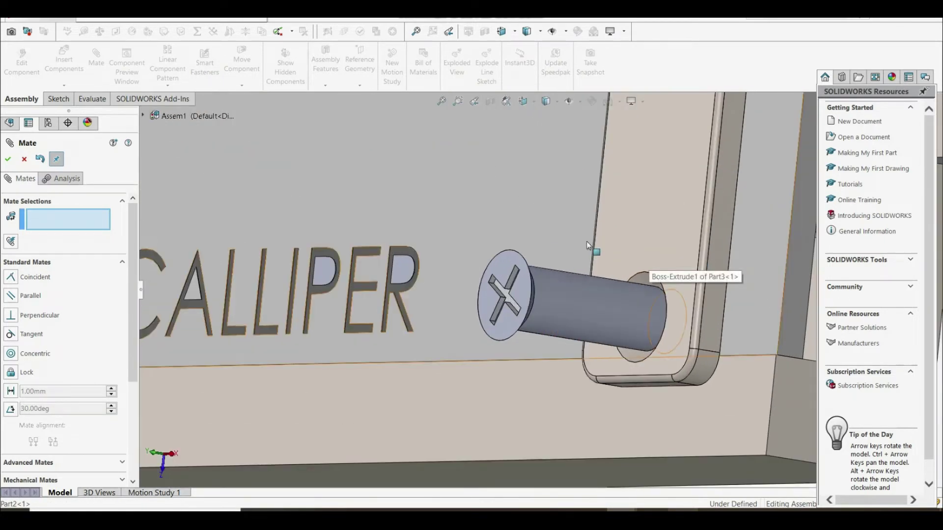
pyautogui.click(521, 286)
pyautogui.click(613, 226)
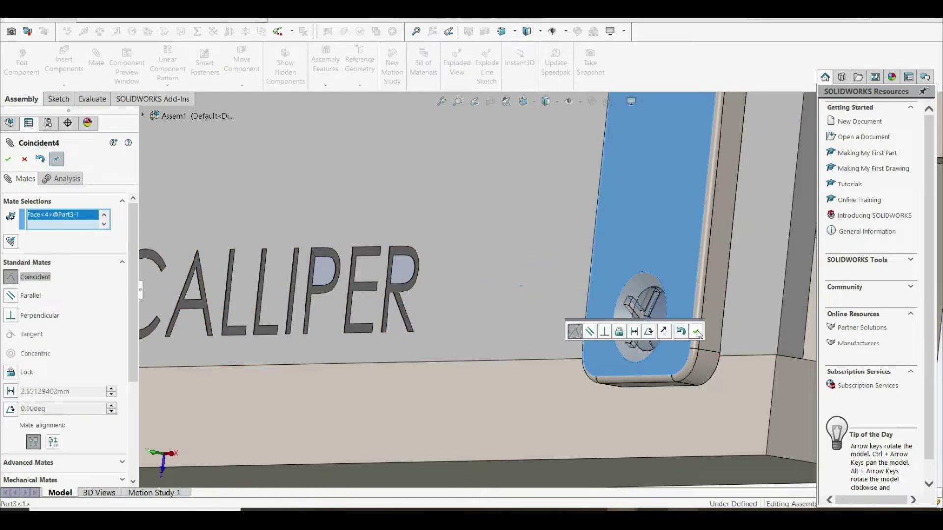
pyautogui.click(697, 333)
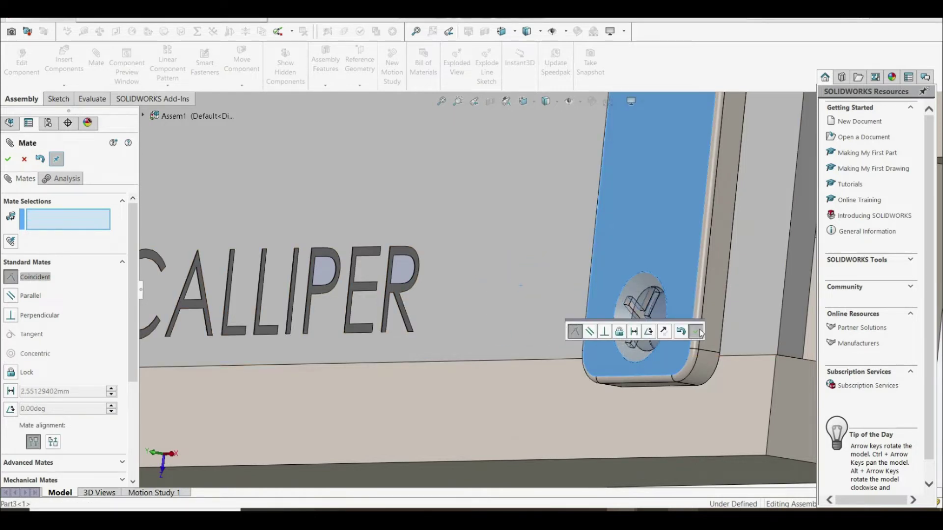
pyautogui.click(8, 161)
pyautogui.scroll(5, 505, 272)
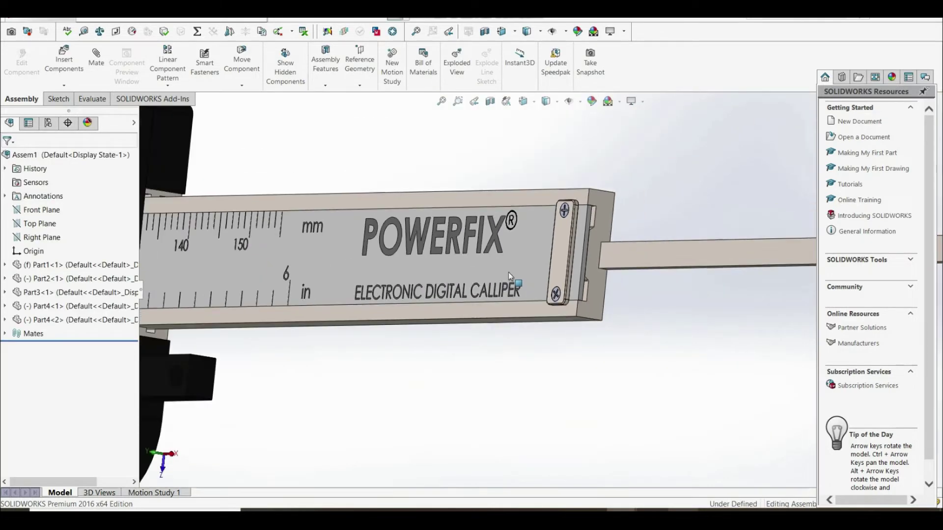
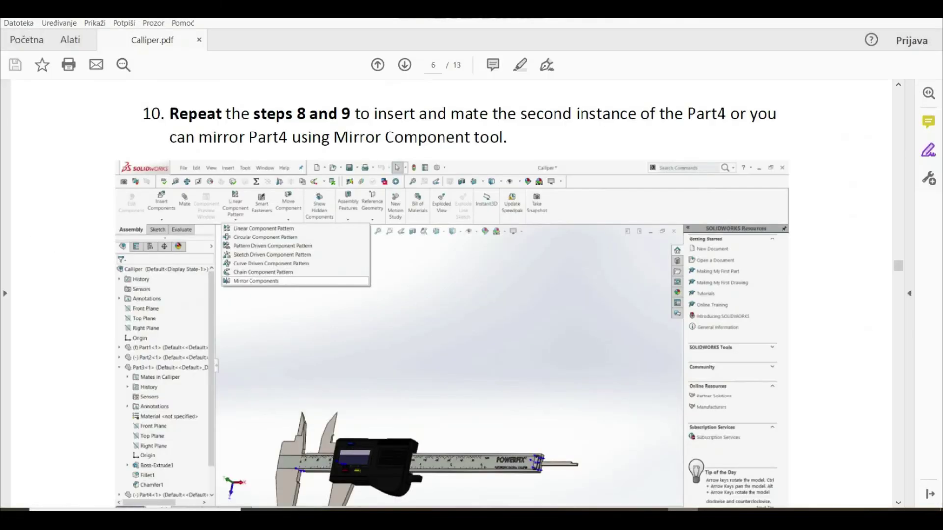
# Read instructions 11 to 13 in Calliper.pdf on inserting Part5 and mating it to Part1 and both Part4 screws.
pyautogui.scroll(-5, 185, 137)
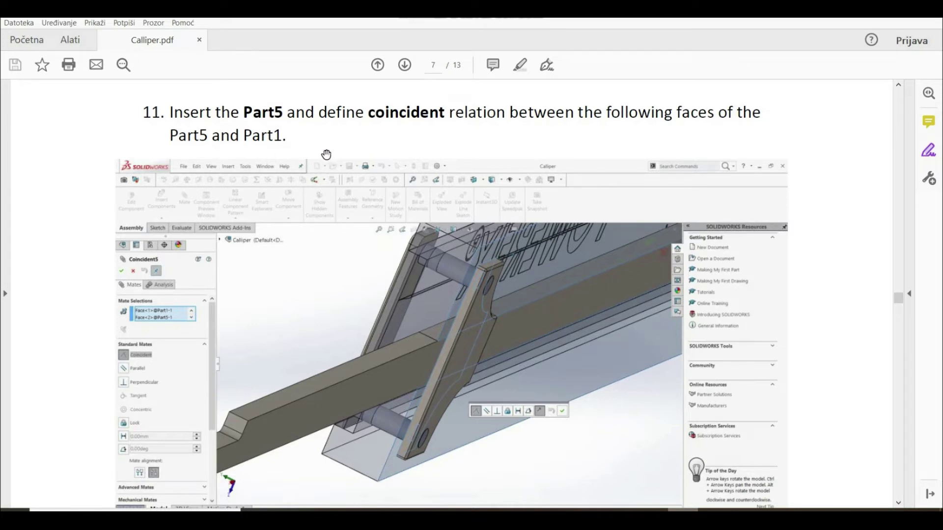
pyautogui.scroll(-10, 442, 337)
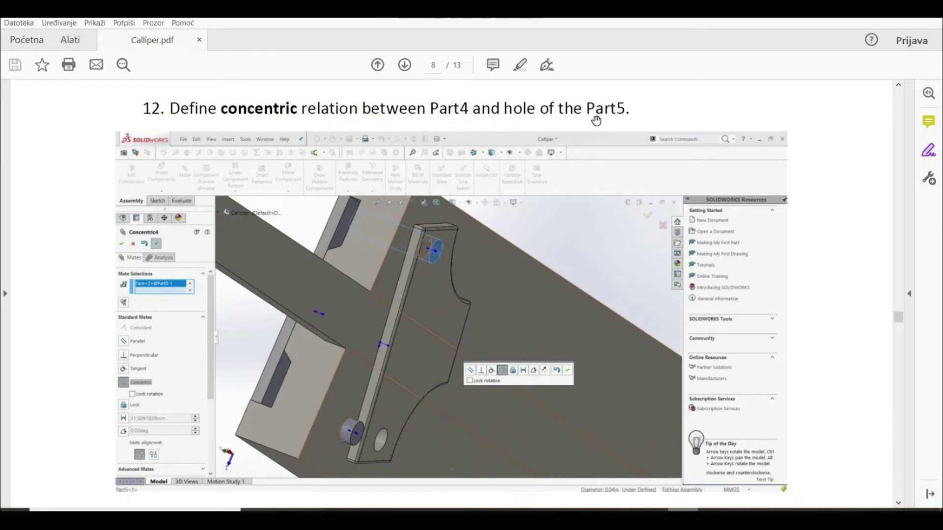
pyautogui.scroll(-10, 432, 363)
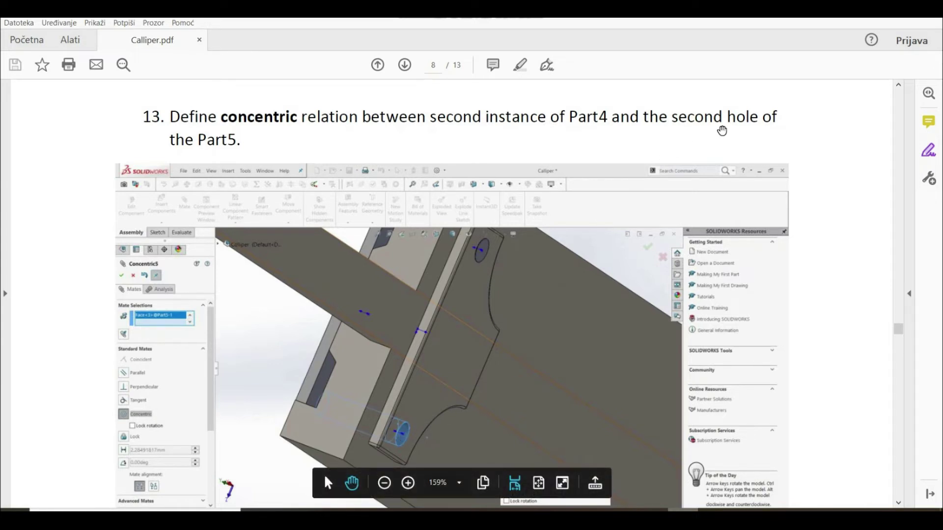
pyautogui.scroll(-2, 440, 238)
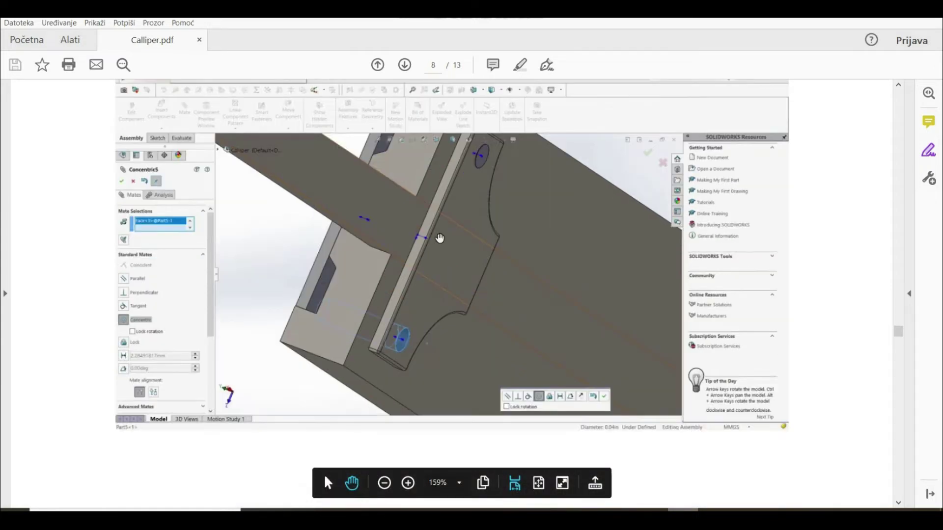
# Switch to SOLIDWORKS and insert Part5 into the assembly, placing it behind Part1's ruler near the protruding Part4 screw ends.
pyautogui.scroll(1, 577, 393)
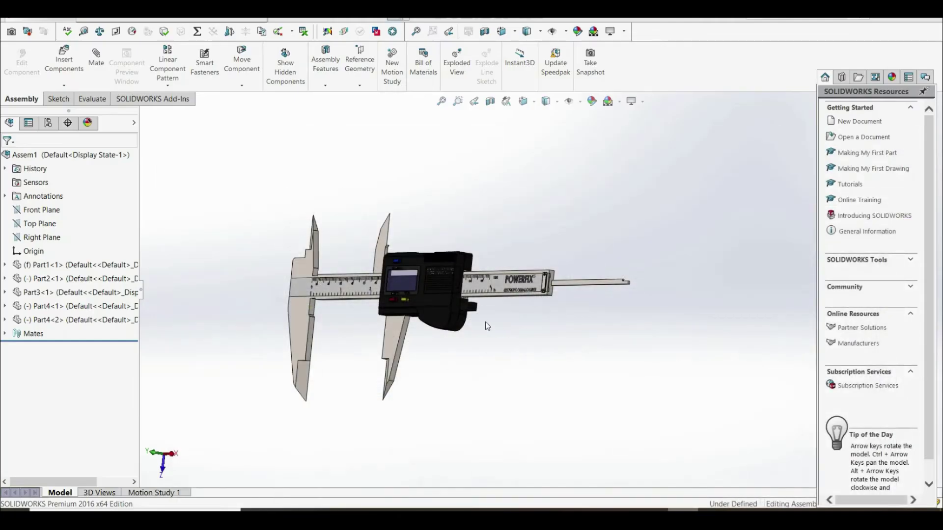
pyautogui.scroll(1, 507, 336)
pyautogui.click(63, 58)
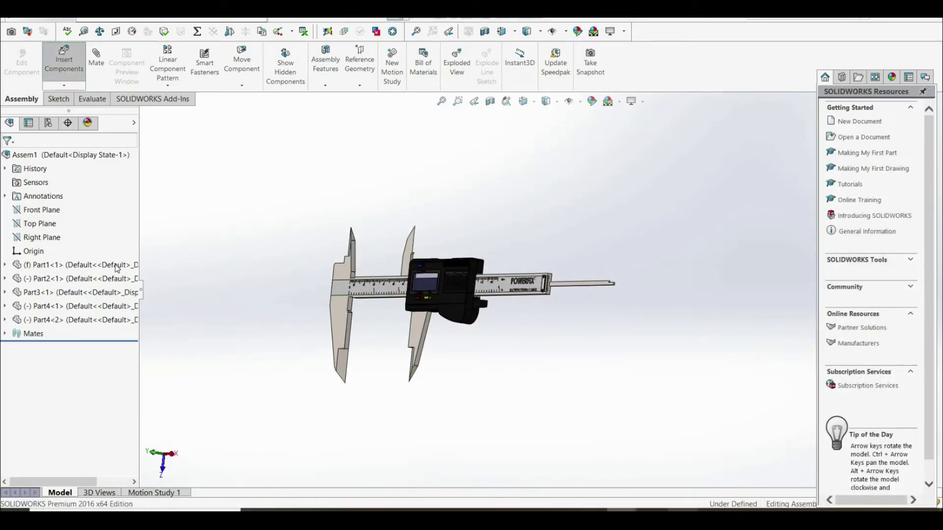
pyautogui.scroll(-2, 64, 328)
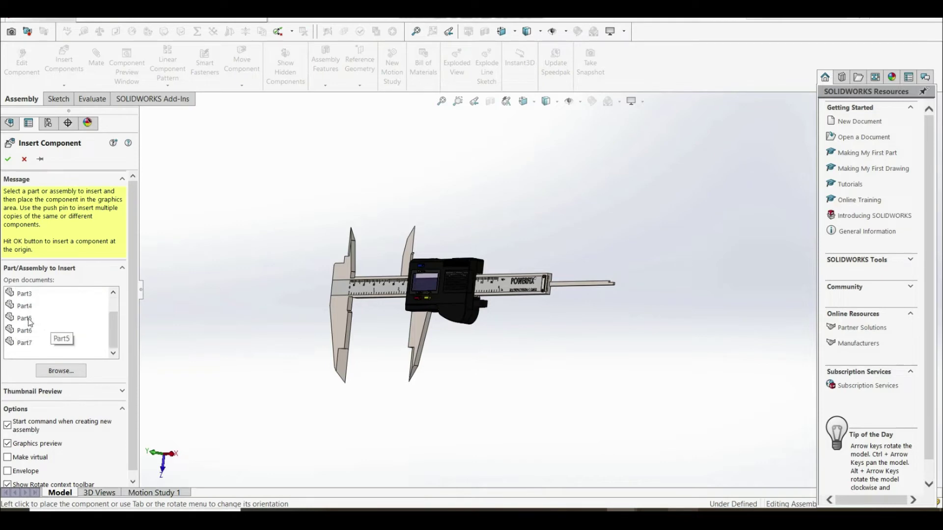
pyautogui.click(25, 318)
pyautogui.scroll(-8, 523, 290)
pyautogui.moveTo(472, 281); pyautogui.dragTo(457, 283, button='middle')
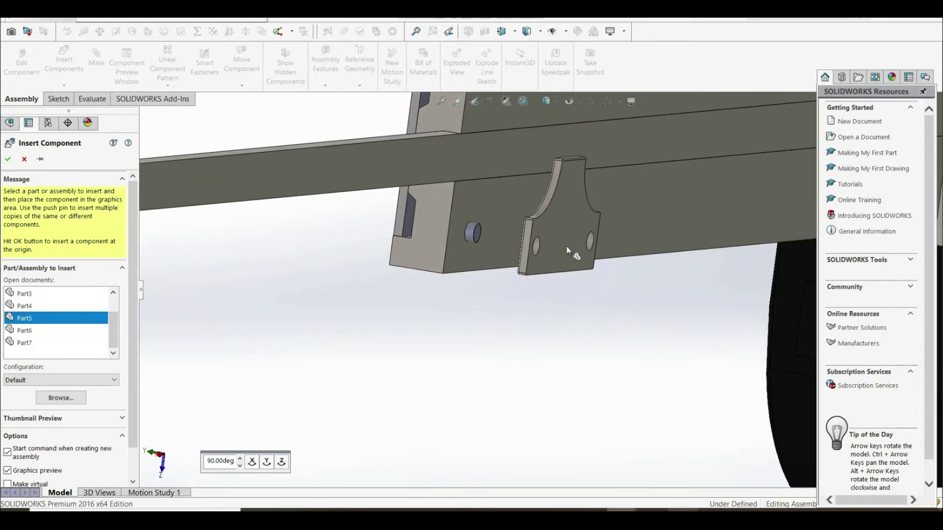
pyautogui.click(569, 253)
pyautogui.moveTo(569, 253)
pyautogui.mouseDown(button='middle')
pyautogui.moveTo(582, 269)
pyautogui.moveTo(570, 244)
pyautogui.moveTo(591, 243)
pyautogui.moveTo(580, 259)
pyautogui.mouseUp(button='middle')
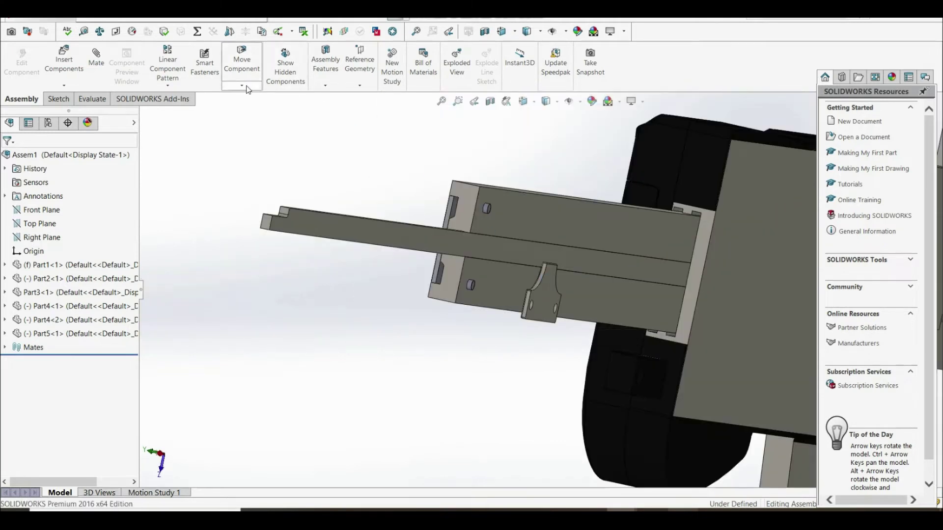
# Rotate the Part5 component freely so its flat face with the two holes lies roughly along Part1's rear face.
pyautogui.click(246, 87)
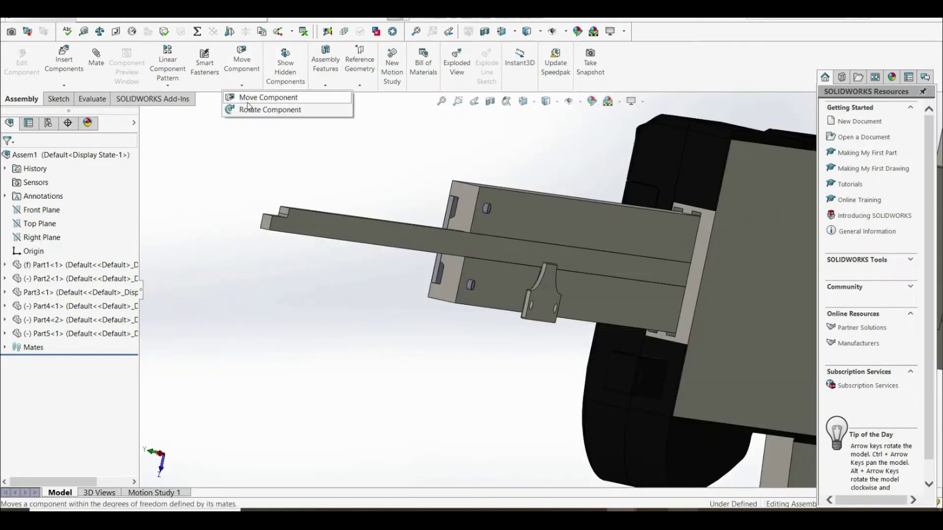
pyautogui.click(249, 108)
pyautogui.moveTo(582, 311); pyautogui.dragTo(507, 261)
pyautogui.scroll(-10, 507, 261)
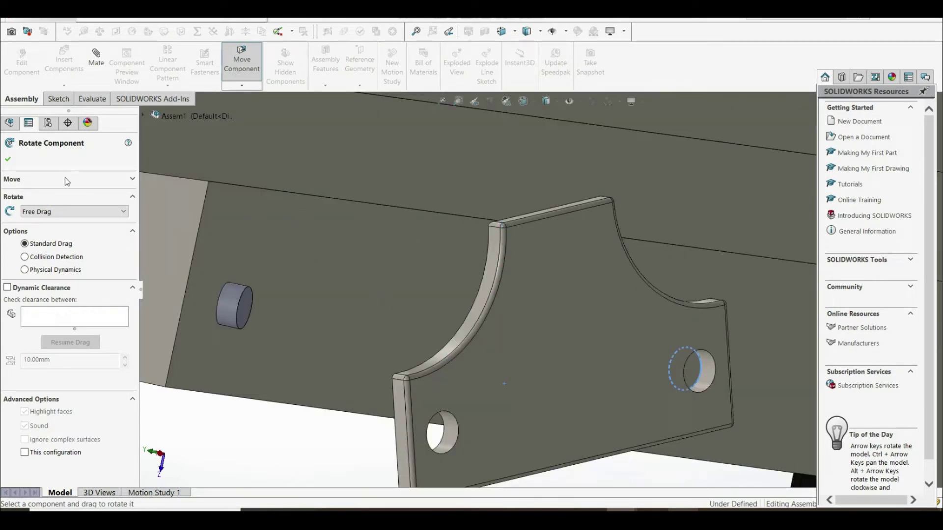
pyautogui.click(9, 160)
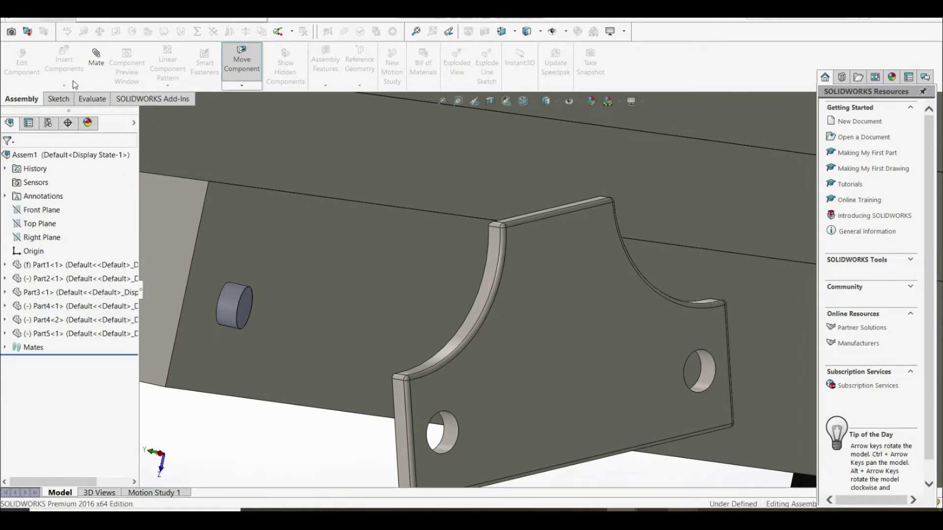
# Add a coincident mate between Part1's rear face and the flat Part5 face that points toward it.
pyautogui.click(96, 58)
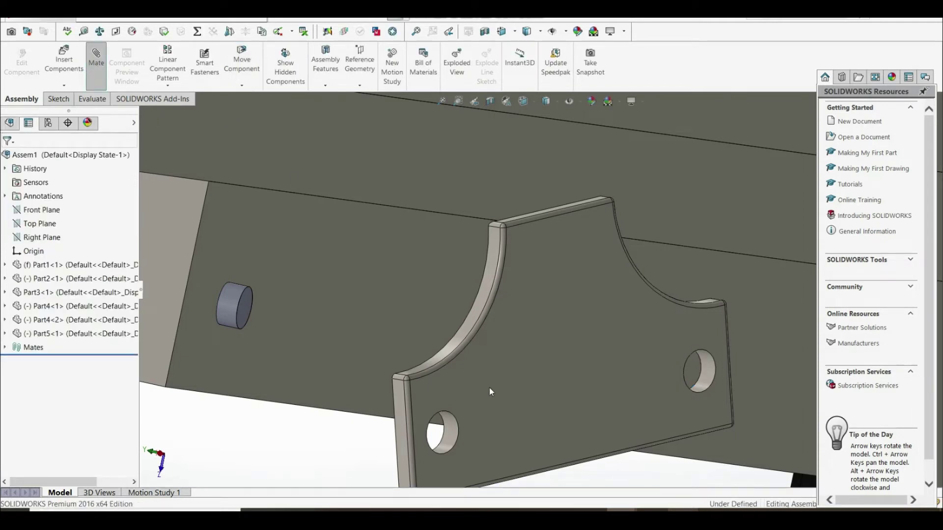
pyautogui.scroll(6, 397, 349)
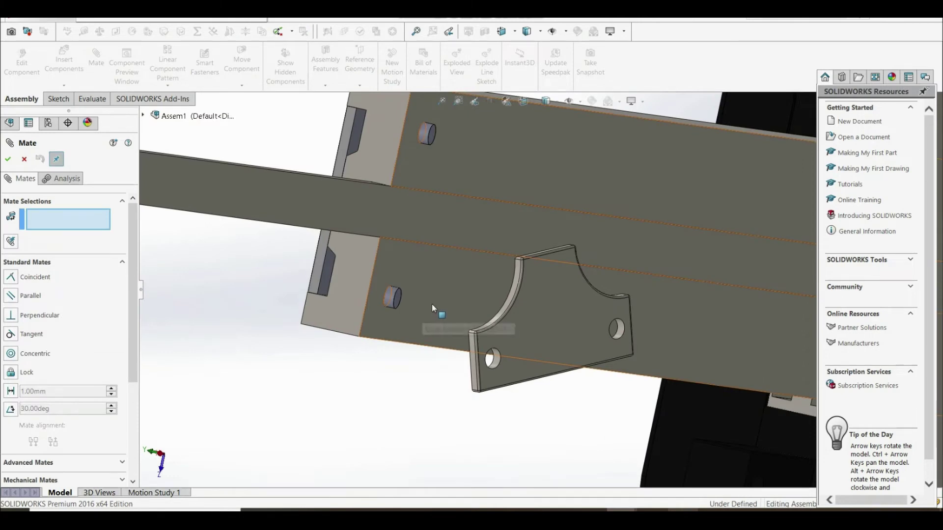
pyautogui.click(431, 304)
pyautogui.moveTo(431, 305); pyautogui.dragTo(484, 371, button='middle')
pyautogui.click(481, 373)
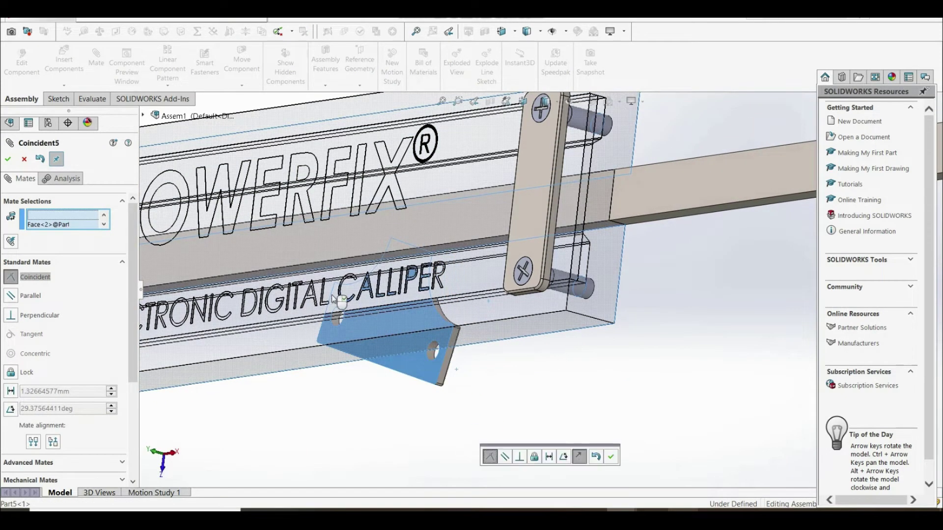
pyautogui.click(611, 458)
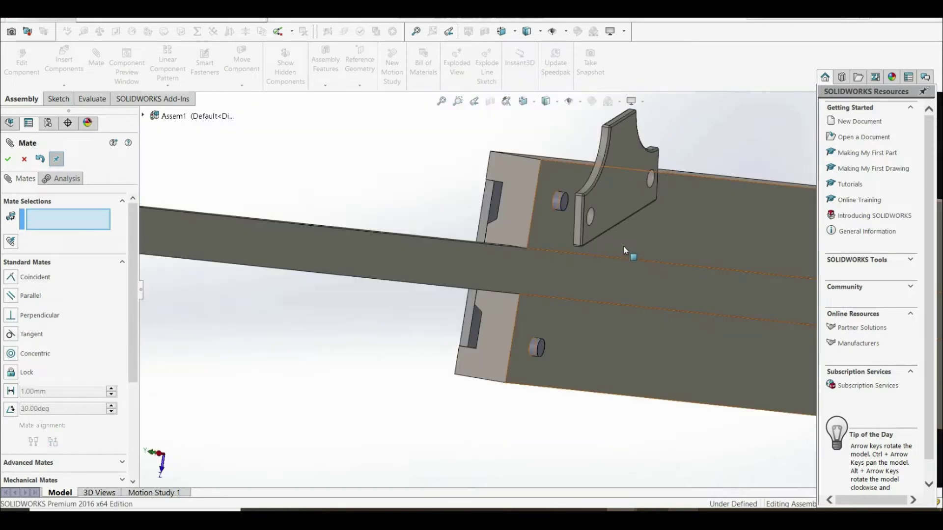
# Add a concentric mate between the first Part4 screw's cylindrical shank and the nearest hole of Part5.
pyautogui.scroll(-6, 609, 196)
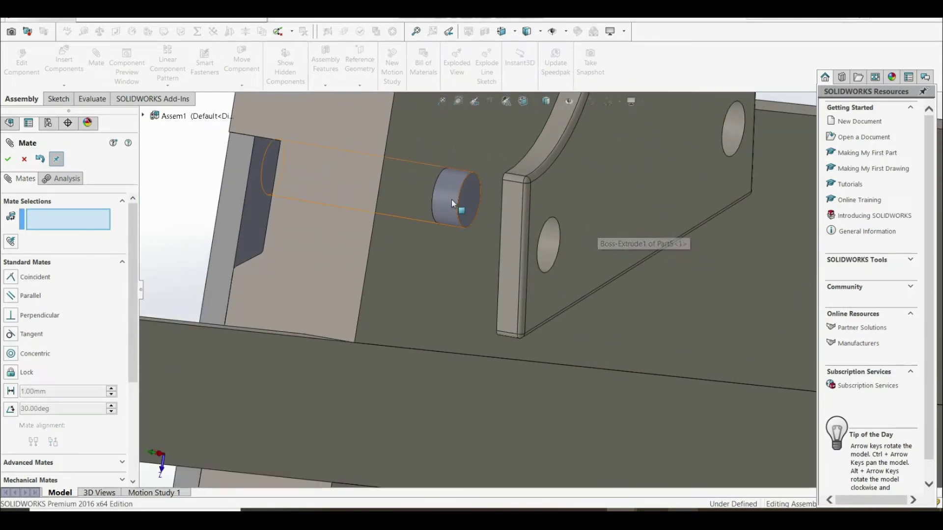
pyautogui.click(446, 199)
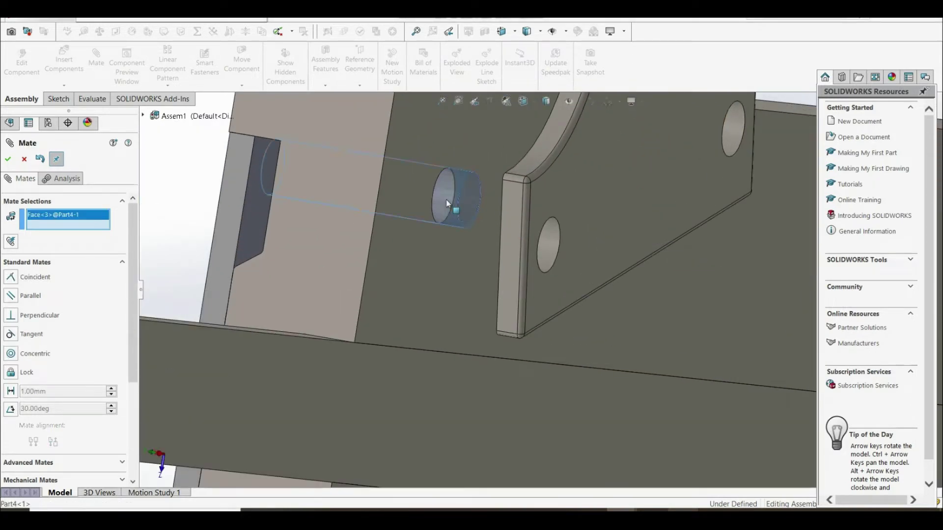
pyautogui.click(548, 249)
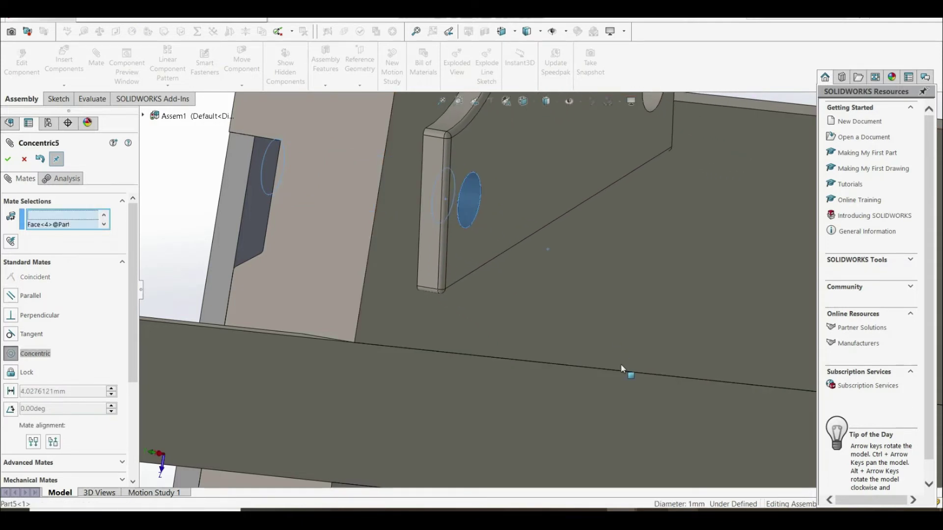
pyautogui.click(778, 377)
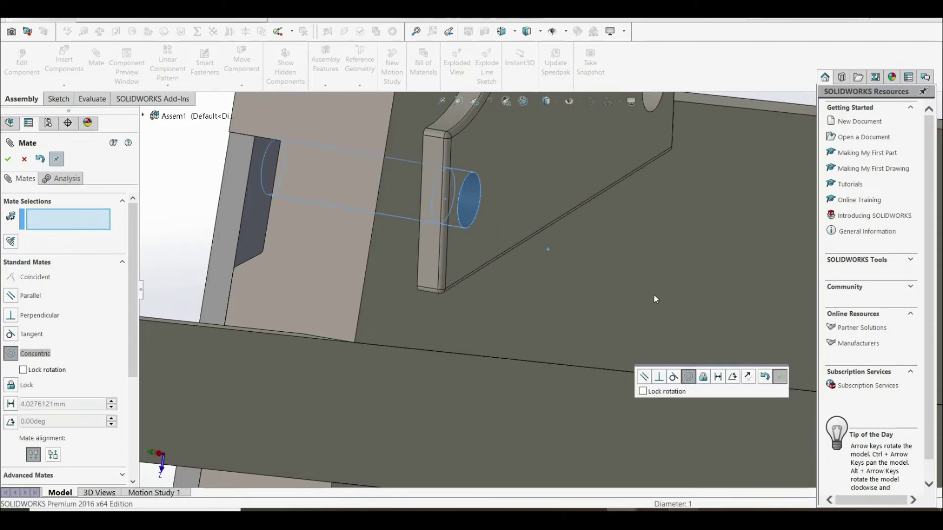
# Swing Part5 about the first Part4 screw until its free hole lies near the second Part4 screw.
pyautogui.scroll(6, 632, 276)
pyautogui.scroll(4, 615, 266)
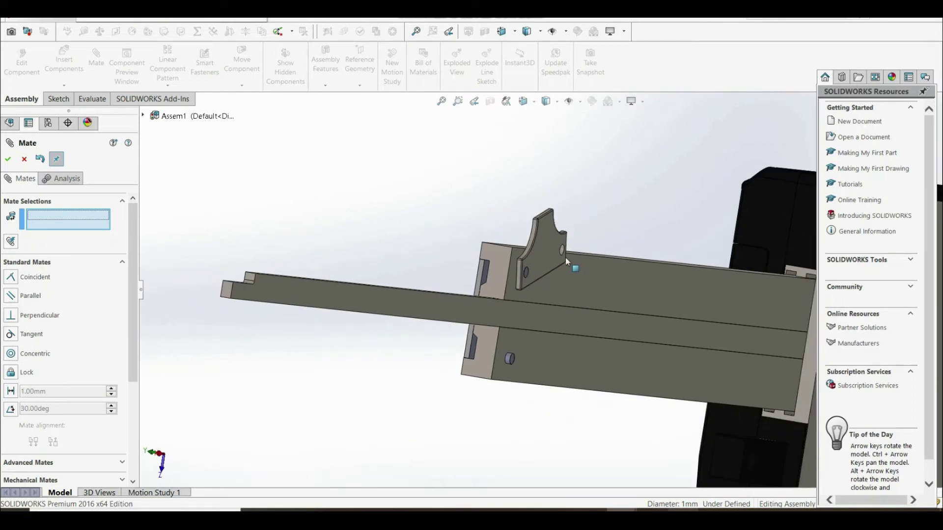
pyautogui.moveTo(565, 270); pyautogui.dragTo(492, 344)
# Add a concentric mate between the second Part4 screw's cylindrical shank and Part5's second hole, and finish mating.
pyautogui.scroll(-6, 493, 339)
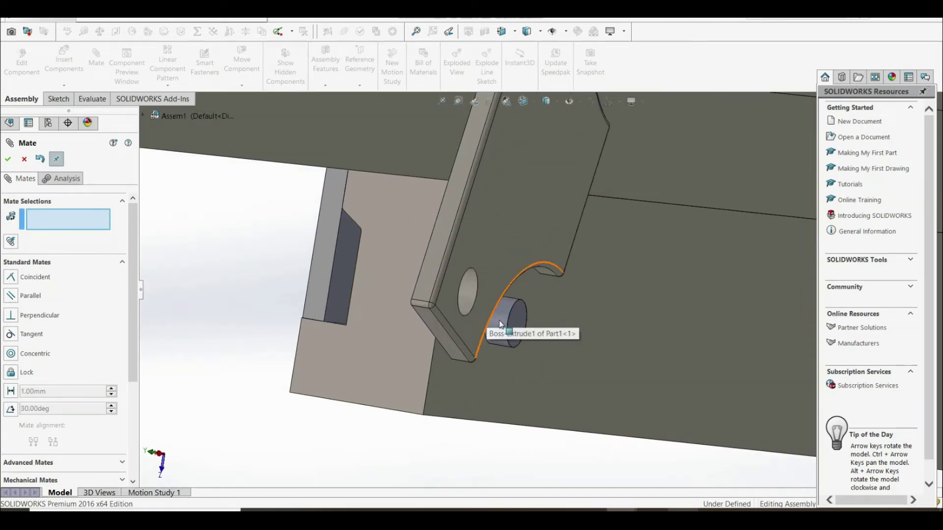
pyautogui.click(499, 321)
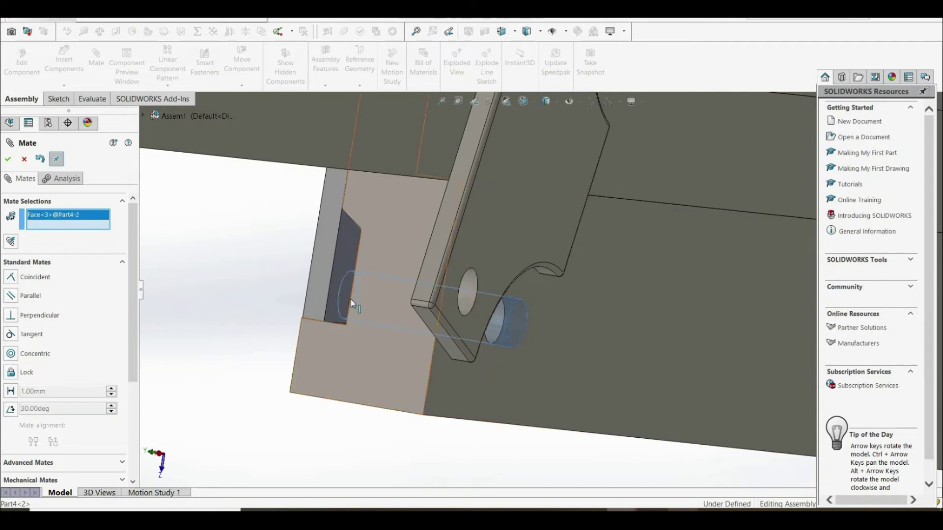
pyautogui.click(464, 298)
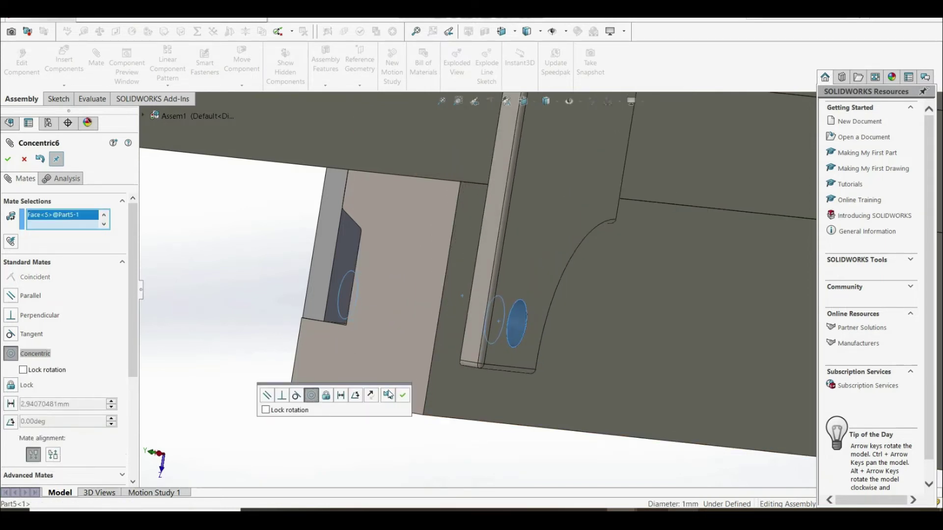
pyautogui.click(403, 395)
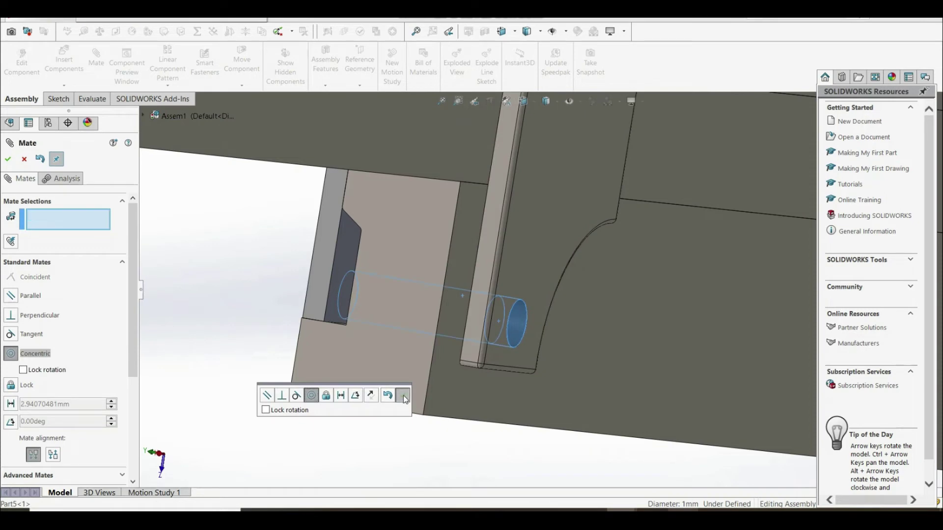
pyautogui.click(9, 159)
# Look over the caliper with Part5 mounted, and read the following instructions in Calliper.pdf.
pyautogui.scroll(4, 544, 281)
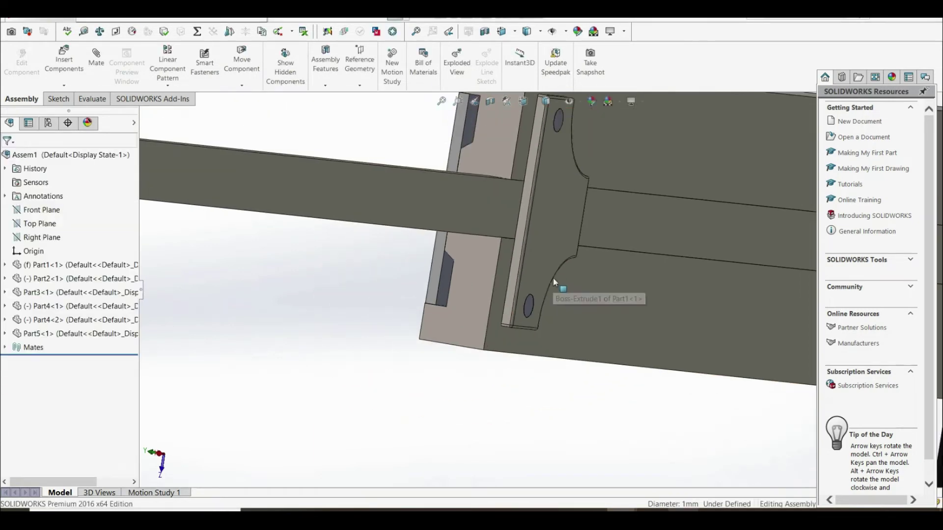
pyautogui.scroll(10, 553, 282)
pyautogui.moveTo(509, 293); pyautogui.dragTo(558, 314, button='middle')
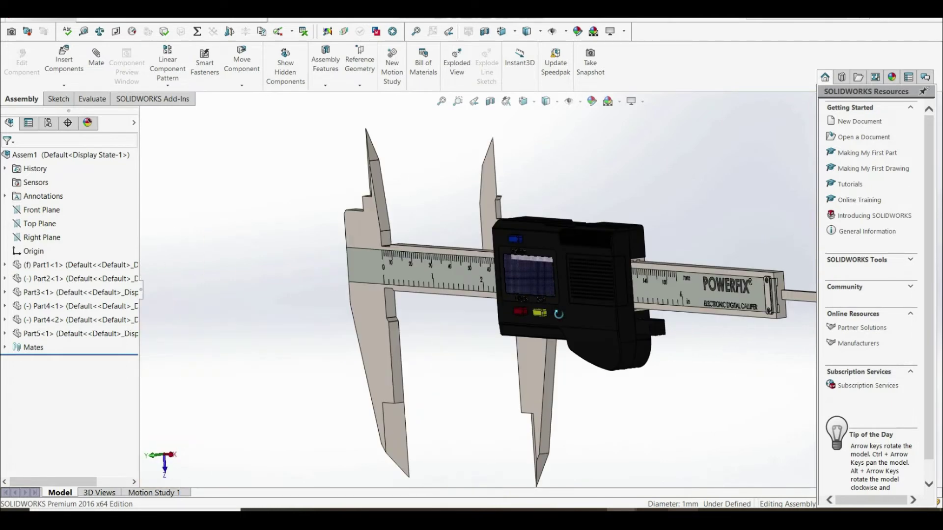
pyautogui.scroll(5, 558, 314)
pyautogui.scroll(-4, 628, 305)
pyautogui.click(682, 519)
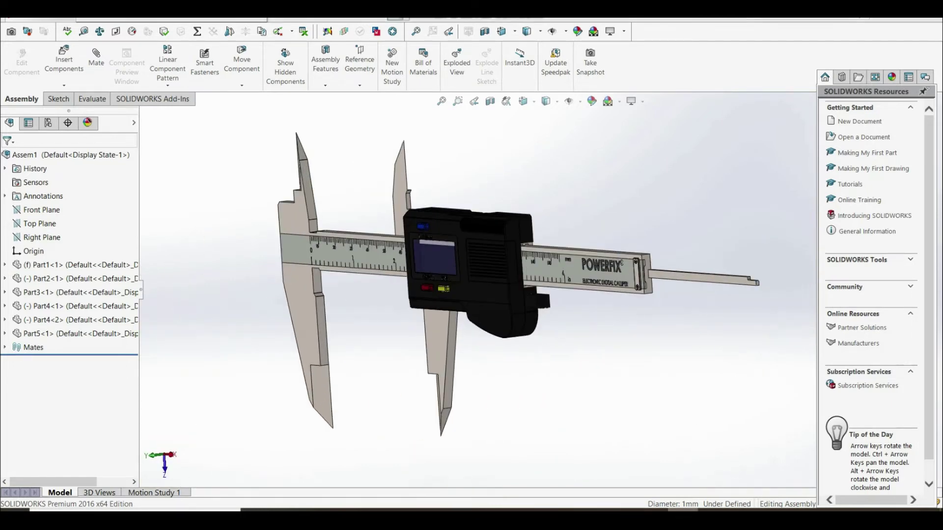
pyautogui.scroll(-5, 544, 320)
pyautogui.scroll(-8, 544, 319)
# Slide Part2 back and forth along Part1's ruler and leave it partway along, with the two jaws well apart.
pyautogui.moveTo(488, 314); pyautogui.dragTo(514, 363)
pyautogui.click(395, 364)
pyautogui.scroll(-3, 484, 296)
pyautogui.moveTo(451, 294); pyautogui.dragTo(275, 314, button='middle')
pyautogui.moveTo(275, 314); pyautogui.dragTo(571, 300)
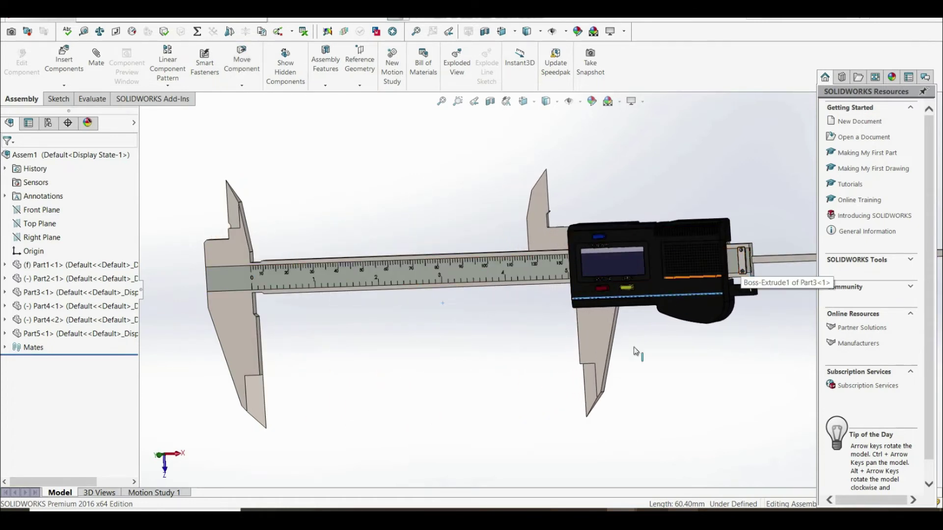
pyautogui.click(518, 405)
pyautogui.click(656, 259)
pyautogui.moveTo(474, 289); pyautogui.dragTo(421, 305)
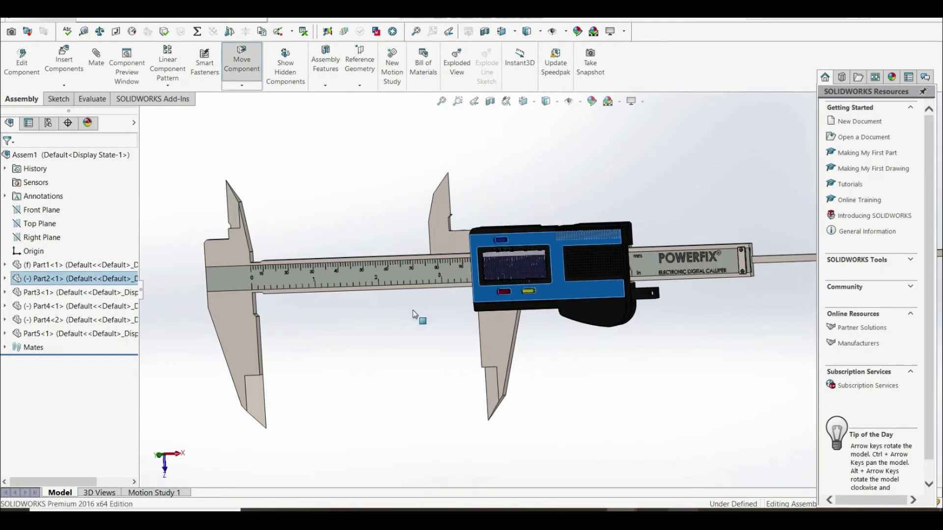
# Start a Width mate and pick Part1's fixed-jaw measuring face and Part3's side face toward the slider as width selections.
pyautogui.click(97, 58)
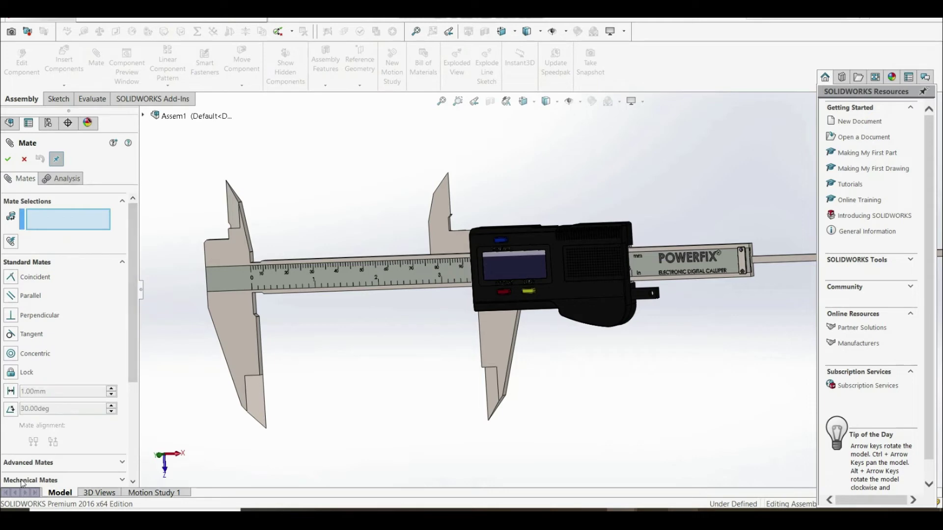
pyautogui.click(19, 470)
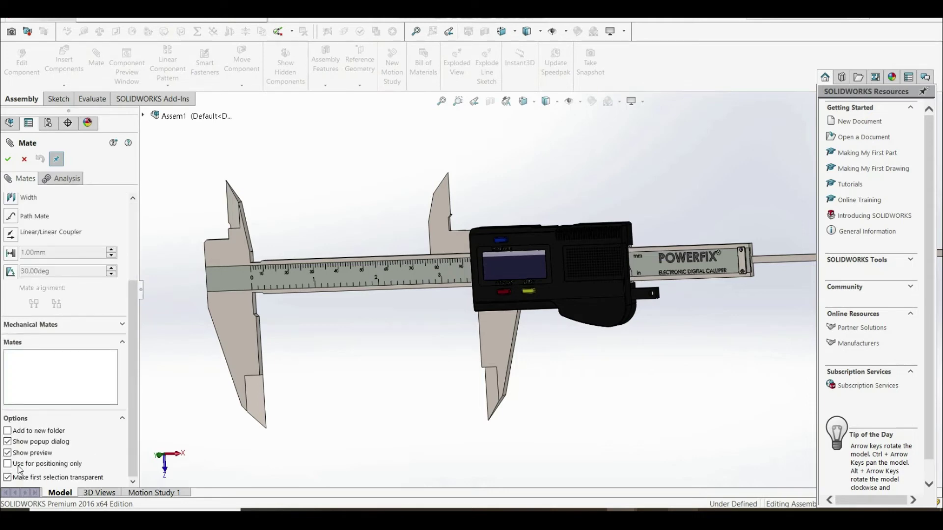
pyautogui.click(12, 200)
pyautogui.scroll(-2, 452, 317)
pyautogui.moveTo(452, 318); pyautogui.dragTo(221, 330, button='middle')
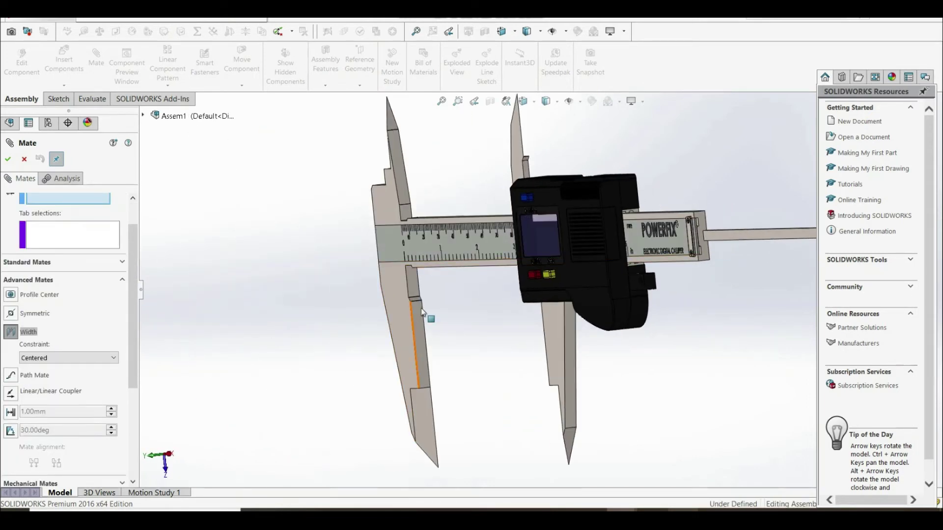
pyautogui.scroll(-2, 433, 322)
pyautogui.click(412, 324)
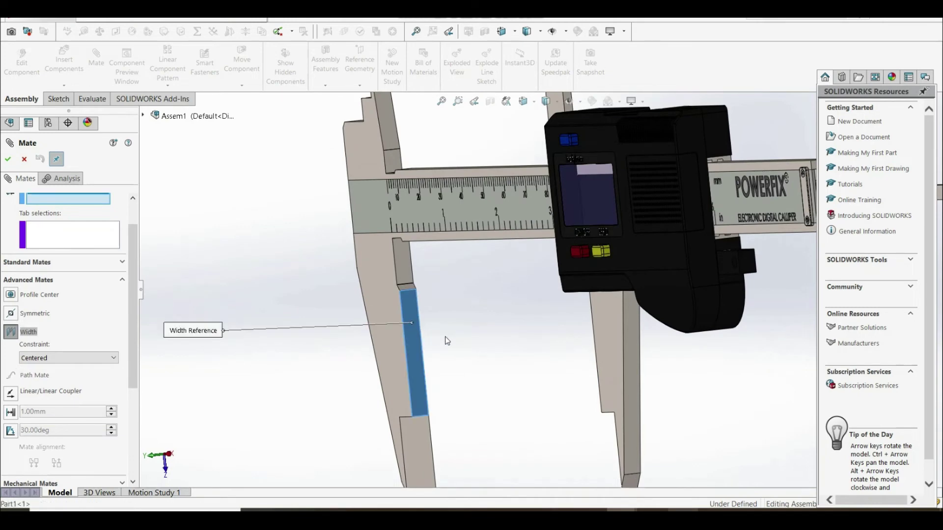
pyautogui.scroll(5, 445, 337)
pyautogui.moveTo(593, 277); pyautogui.dragTo(669, 278, button='middle')
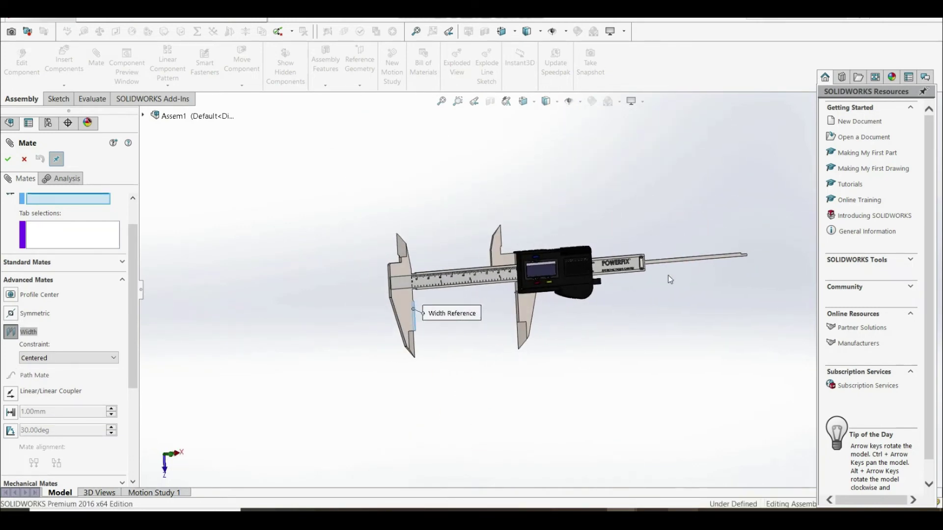
pyautogui.scroll(-6, 589, 276)
pyautogui.scroll(-8, 589, 276)
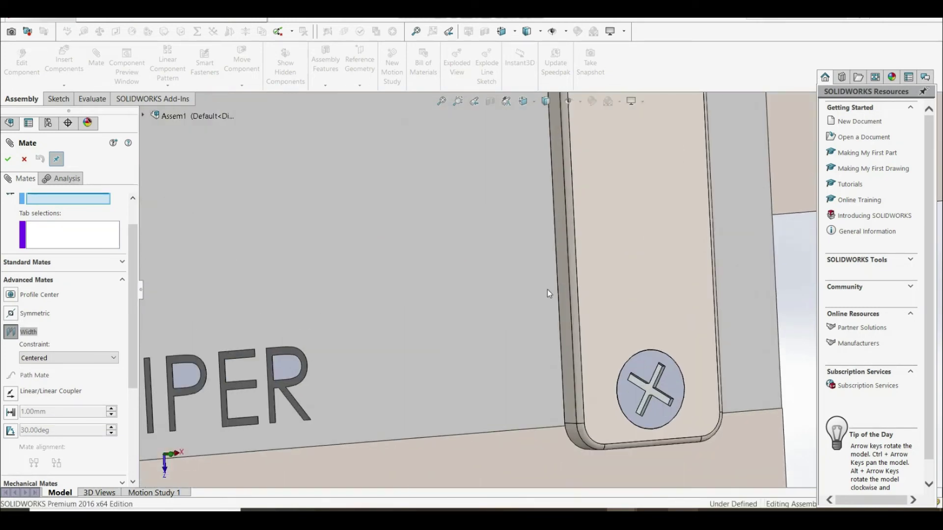
pyautogui.click(557, 288)
# Pick the two opposite end faces of Part2's display housing as the tab selections of the Width mate.
pyautogui.click(56, 229)
pyautogui.scroll(10, 321, 255)
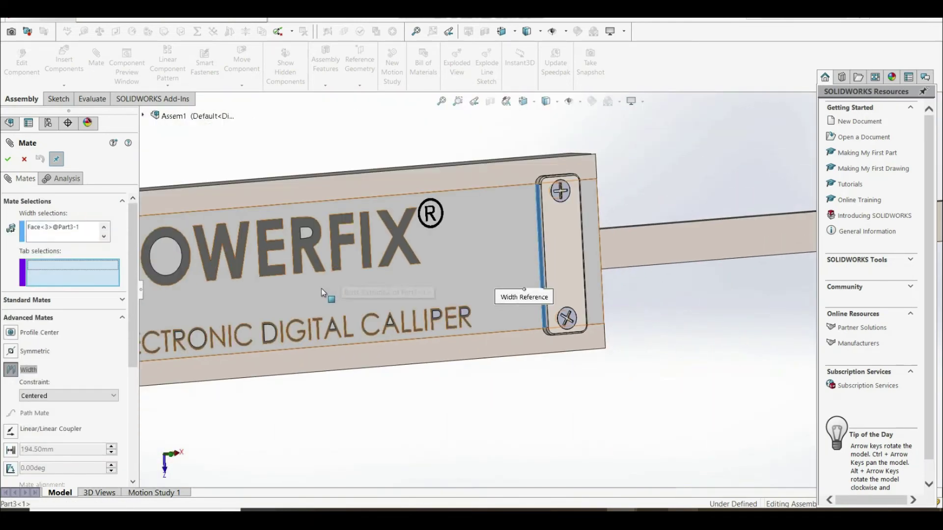
pyautogui.moveTo(321, 346); pyautogui.dragTo(252, 364, button='middle')
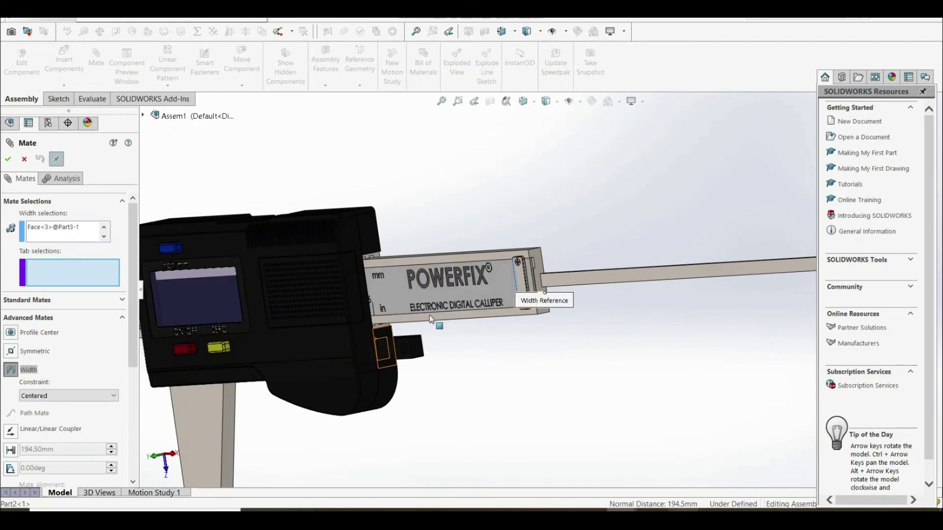
pyautogui.scroll(-6, 352, 349)
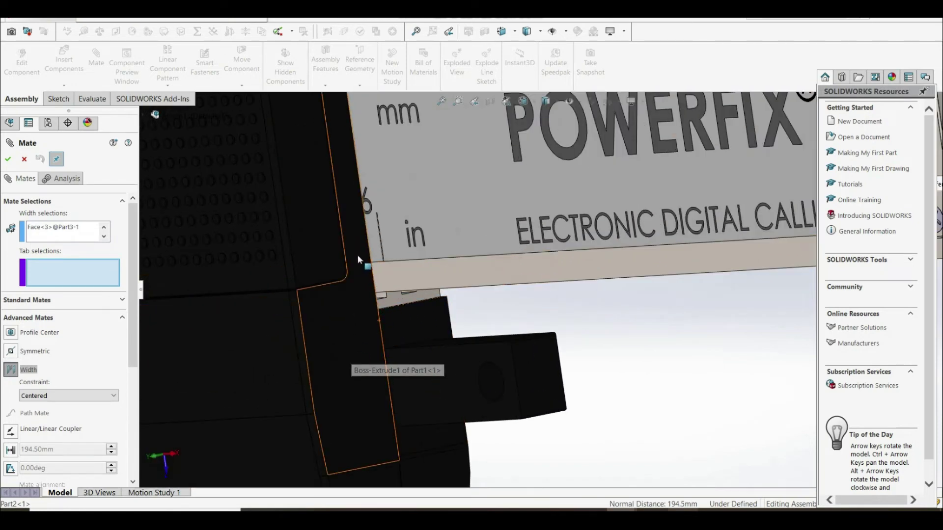
pyautogui.click(358, 255)
pyautogui.scroll(8, 336, 400)
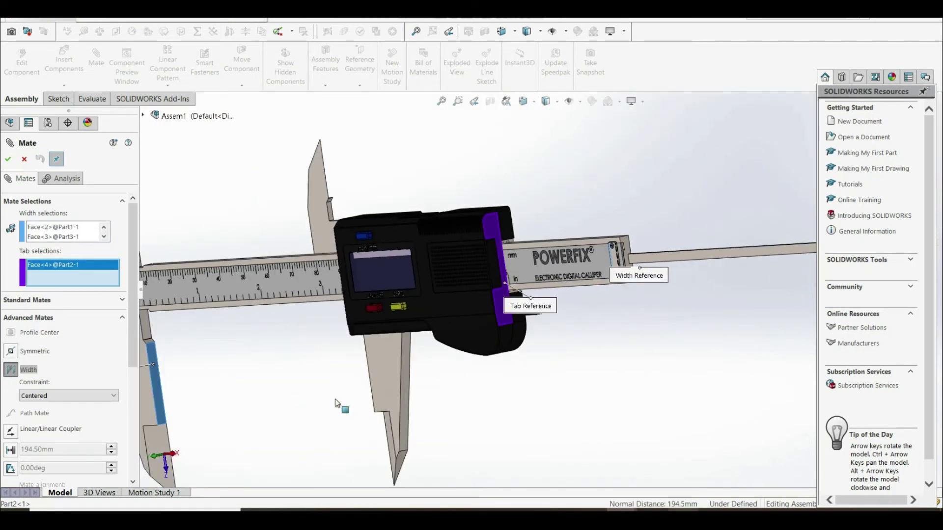
pyautogui.moveTo(404, 312); pyautogui.dragTo(469, 319, button='middle')
pyautogui.scroll(-6, 456, 295)
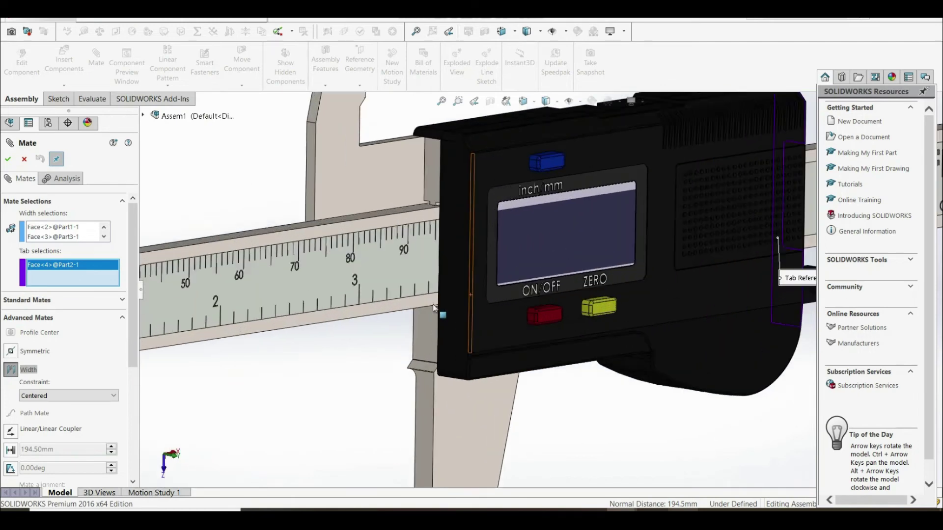
pyautogui.click(458, 293)
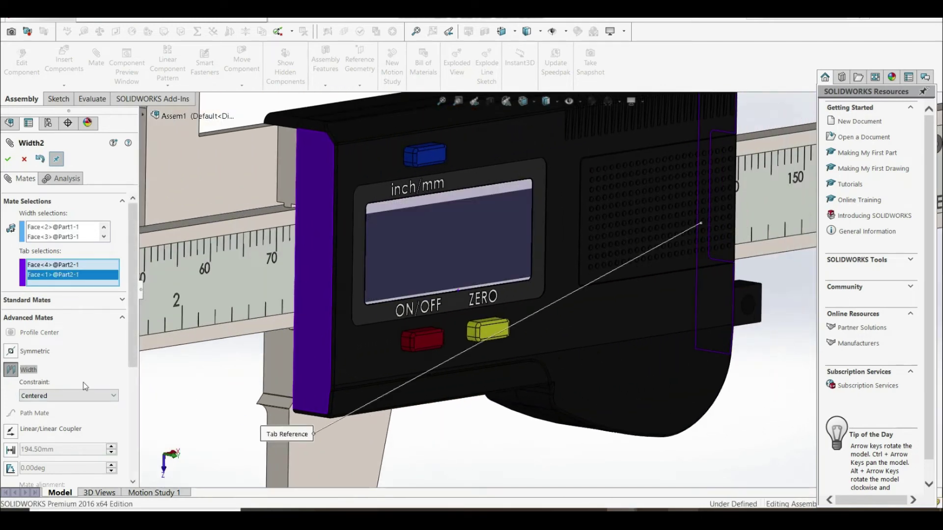
# Set the Width mate's constraint to Free, accept it and finish mating.
pyautogui.press('f')
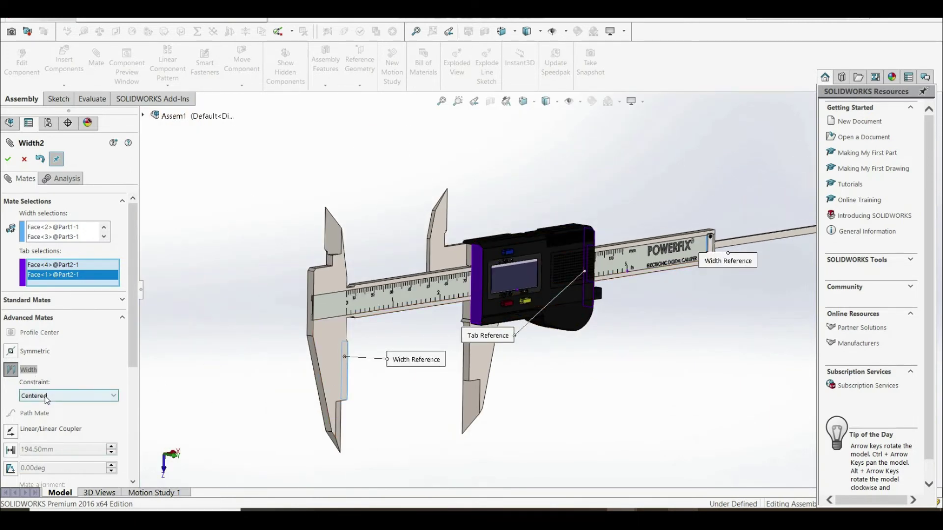
pyautogui.click(42, 396)
pyautogui.click(47, 413)
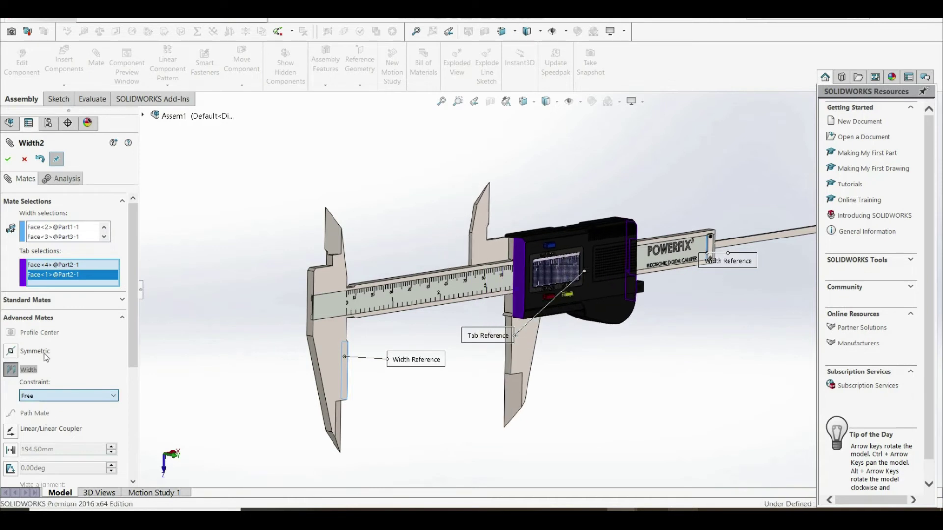
pyautogui.click(7, 159)
pyautogui.click(8, 159)
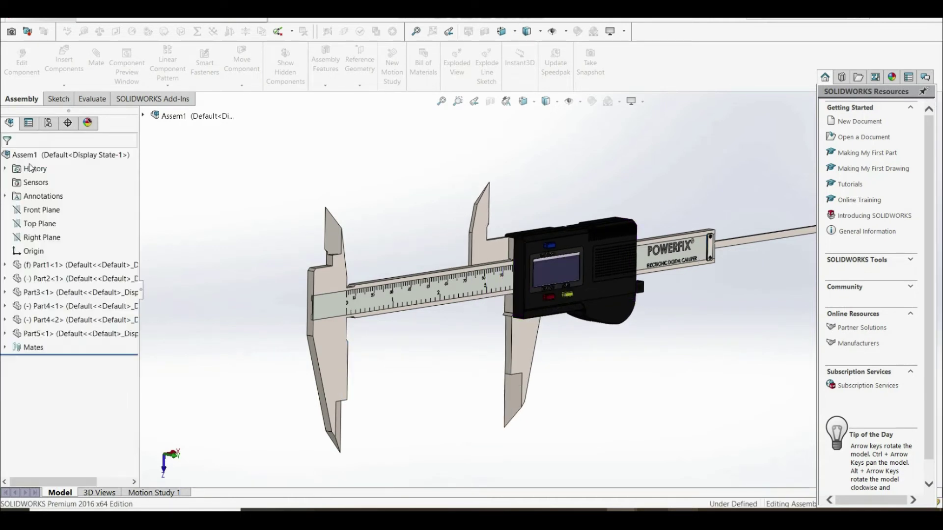
# Slide Part2 along the ruler toward Part3 and back partway to test its travel limits, and clear the selection.
pyautogui.click(514, 320)
pyautogui.moveTo(515, 319); pyautogui.dragTo(692, 244)
pyautogui.moveTo(770, 327); pyautogui.dragTo(687, 338, button='middle')
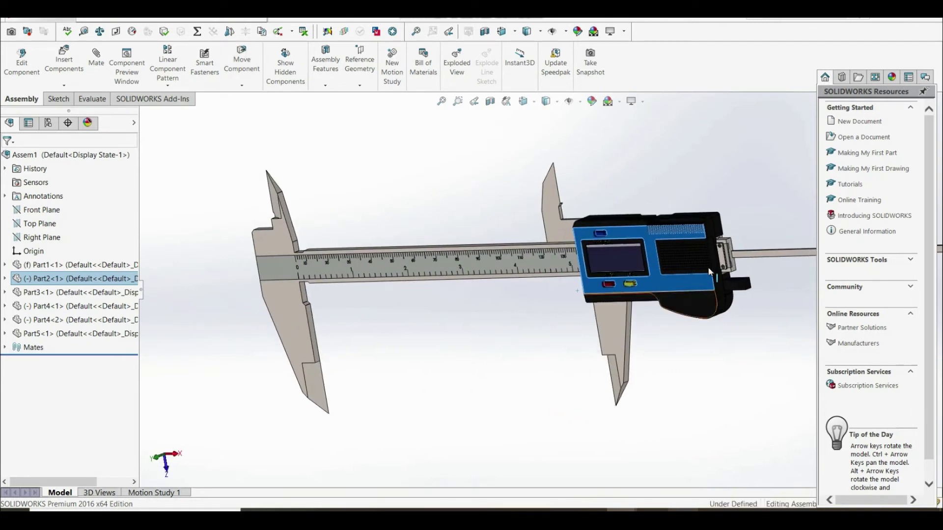
pyautogui.moveTo(632, 281); pyautogui.dragTo(420, 263)
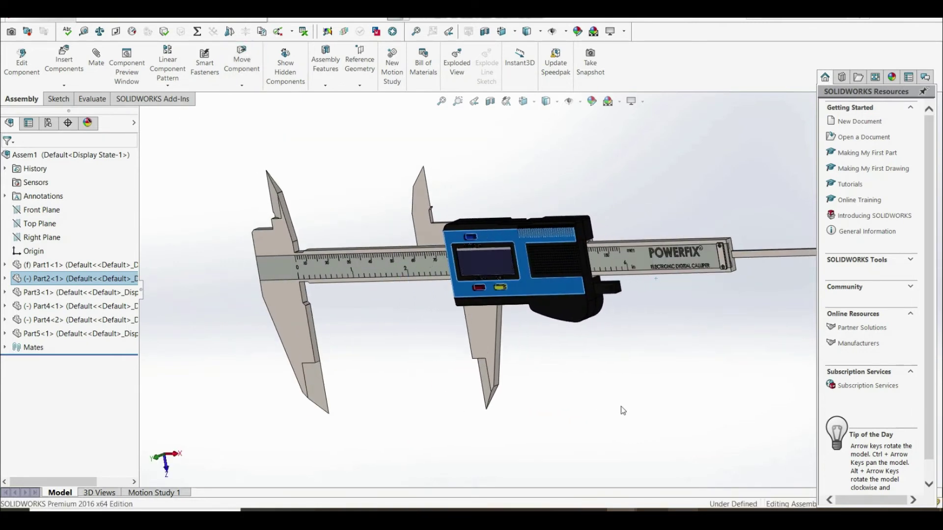
pyautogui.click(622, 411)
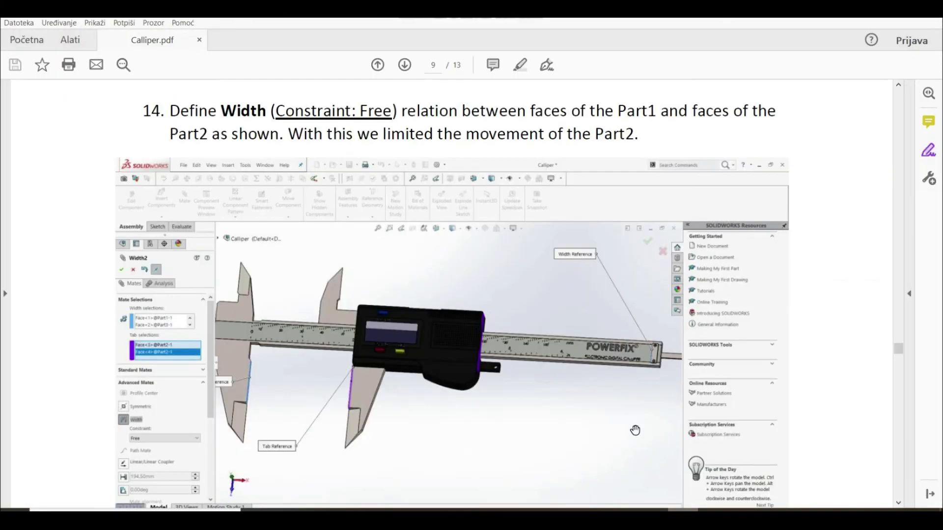
# Switch to Calliper.pdf and read instructions 15 and 16 on inserting Part6 and mating it to Part2.
pyautogui.scroll(-3, 528, 321)
pyautogui.scroll(-7, 528, 321)
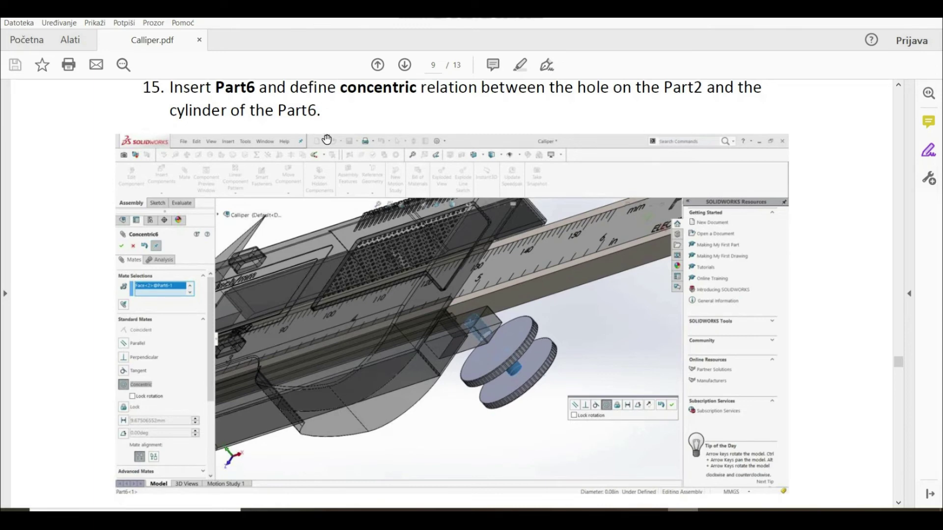
pyautogui.scroll(-10, 518, 360)
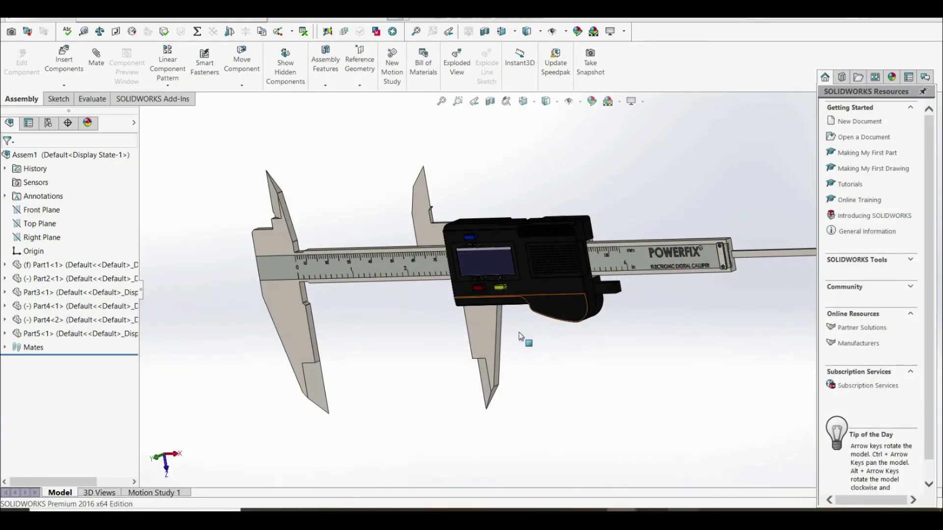
# Back in SOLIDWORKS, insert Part6 and place it in empty space beside Part2's projecting lug.
pyautogui.moveTo(519, 332); pyautogui.dragTo(576, 328, button='middle')
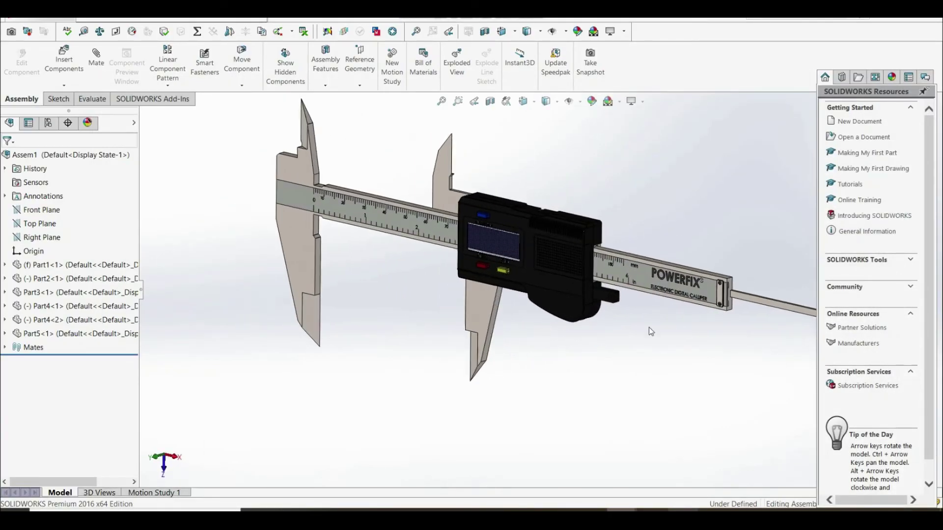
pyautogui.scroll(3, 649, 327)
pyautogui.scroll(-3, 704, 296)
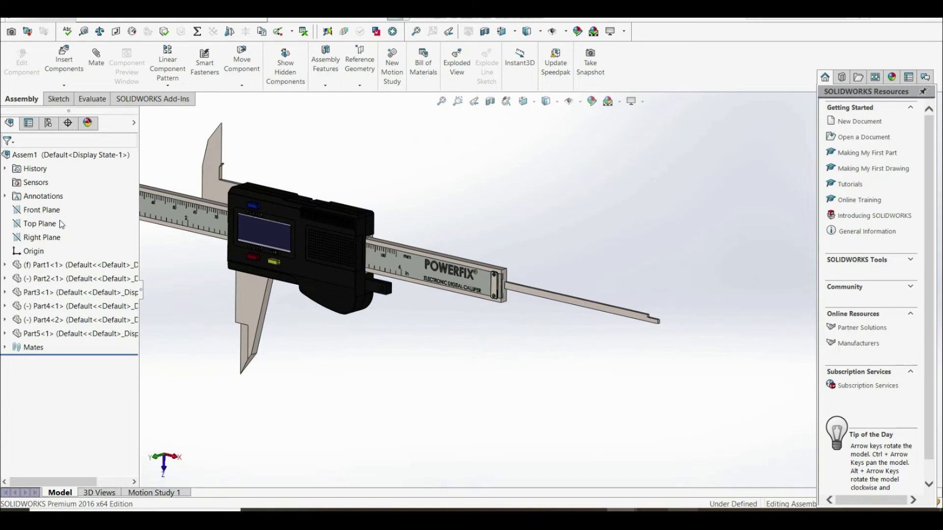
pyautogui.click(64, 63)
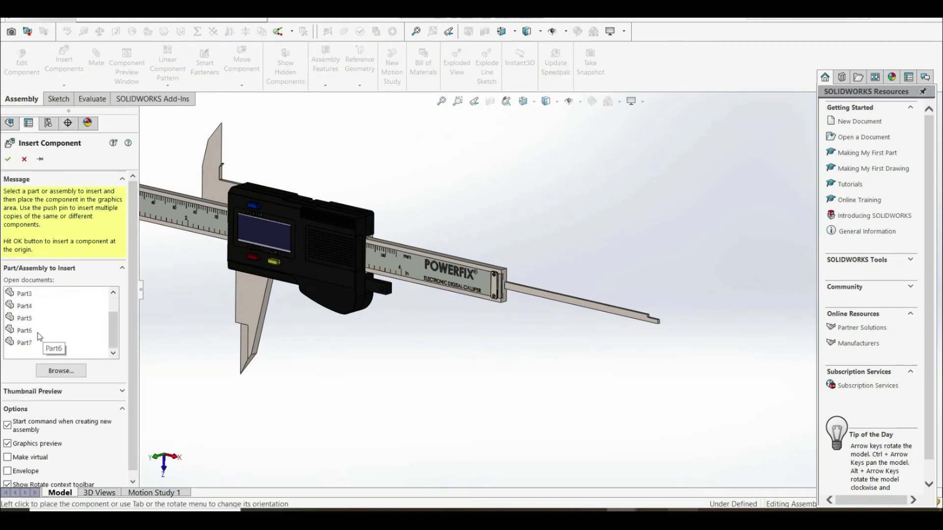
pyautogui.click(40, 334)
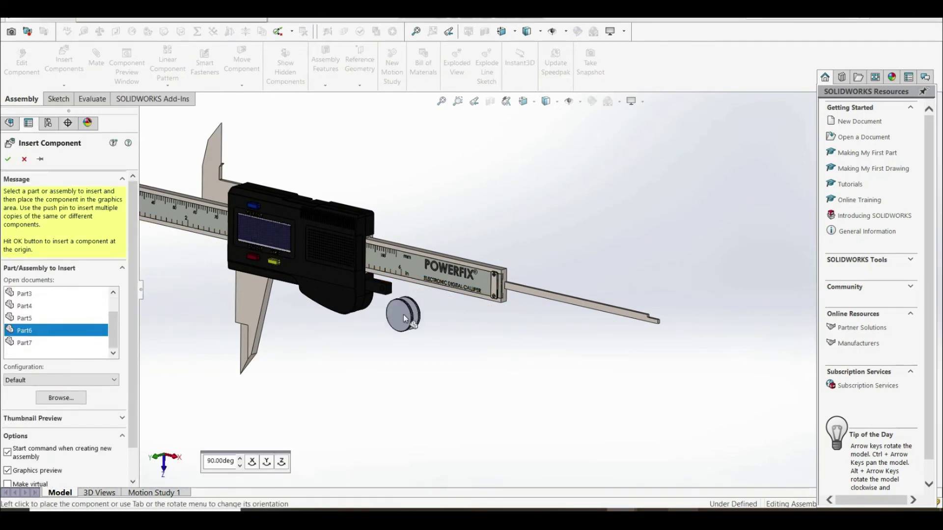
pyautogui.scroll(-5, 403, 308)
pyautogui.click(468, 307)
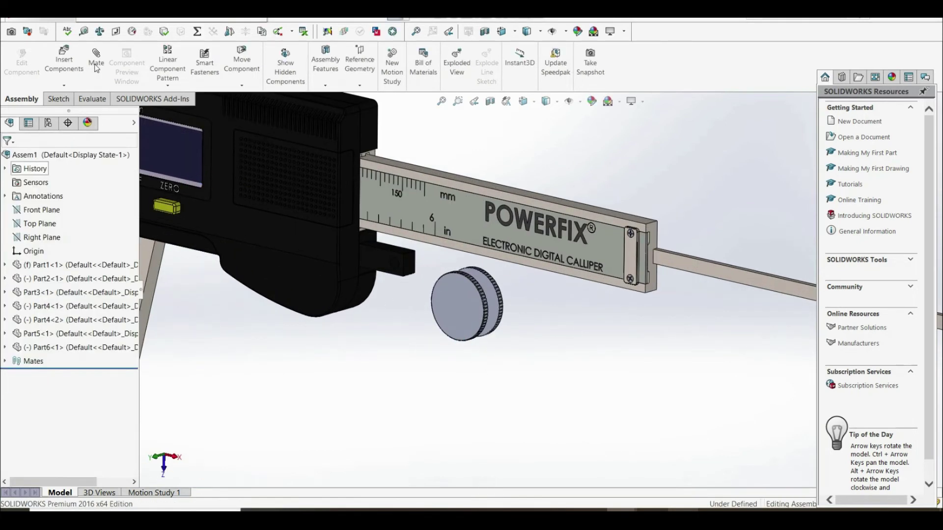
# Add a concentric mate between the hole in Part2's lug and the cylindrical shaft between Part6's two discs.
pyautogui.click(100, 62)
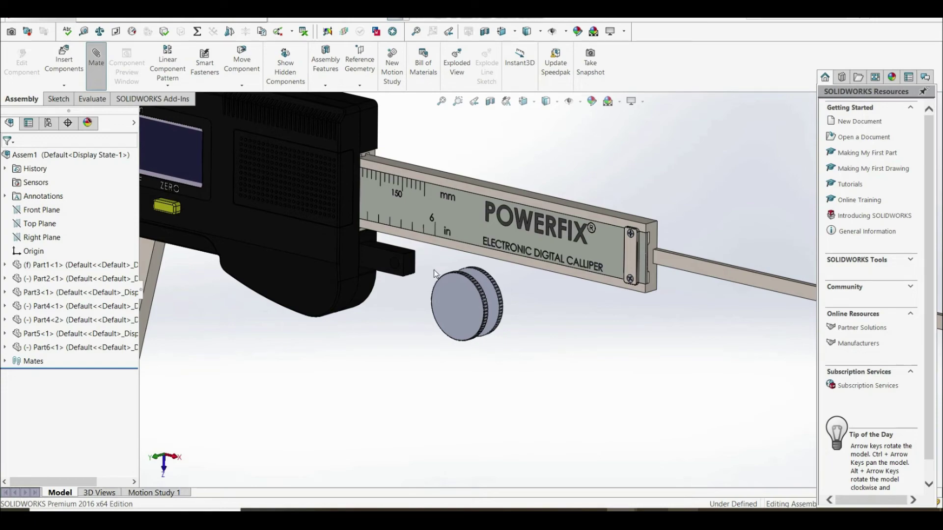
pyautogui.scroll(-8, 428, 269)
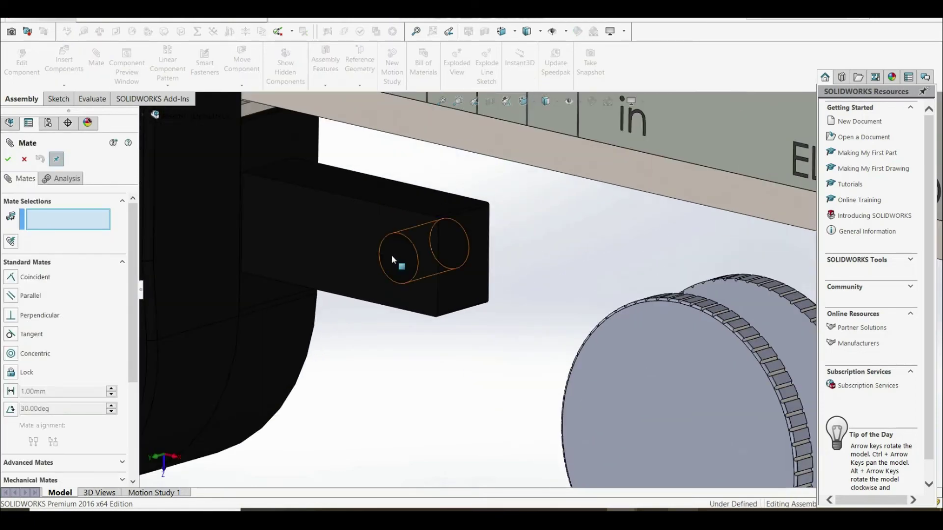
pyautogui.click(392, 259)
pyautogui.scroll(5, 687, 365)
pyautogui.moveTo(689, 366); pyautogui.dragTo(668, 377, button='middle')
pyautogui.click(668, 377)
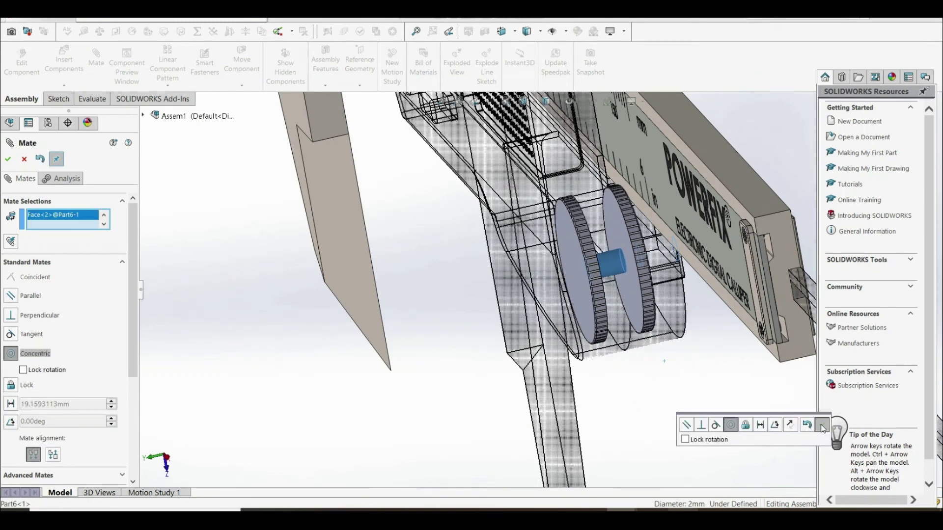
pyautogui.click(822, 426)
# Start a Width mate and pick the facing inner faces of Part6's two discs as width selections.
pyautogui.scroll(-3, 54, 373)
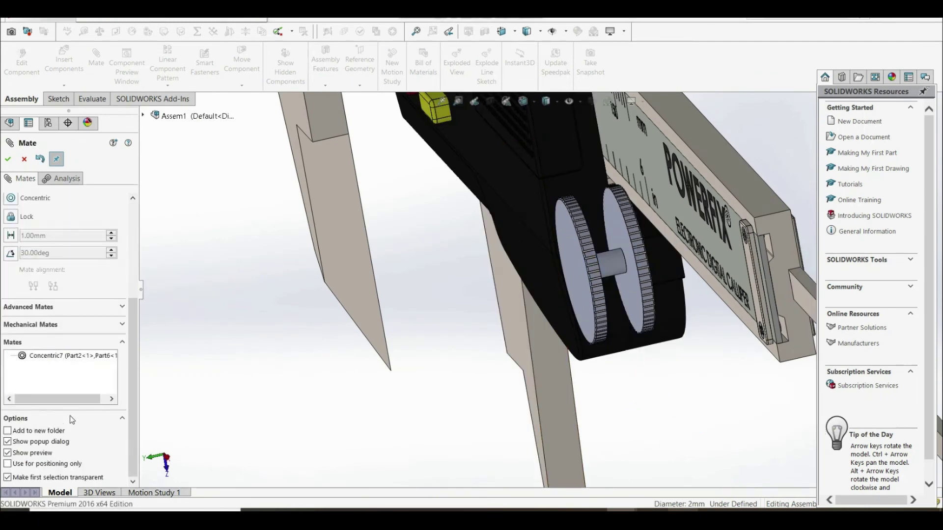
pyautogui.click(46, 307)
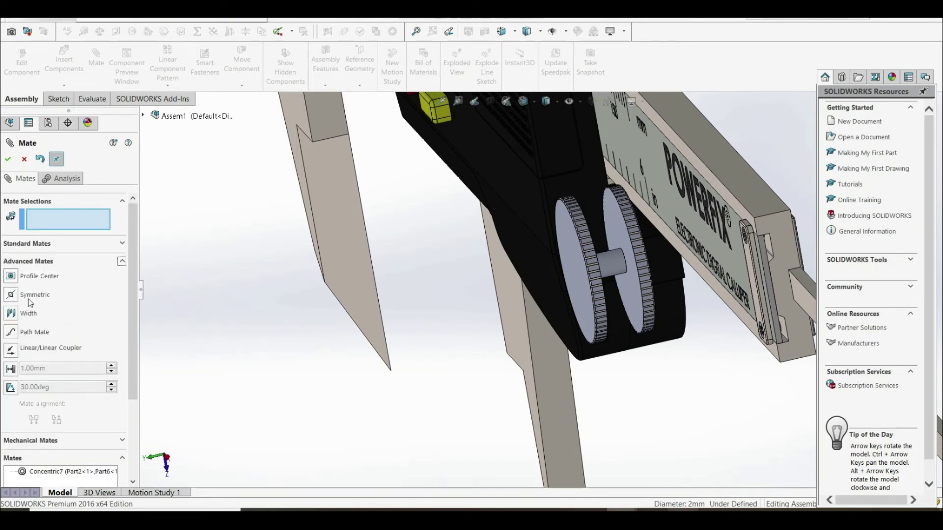
pyautogui.click(11, 313)
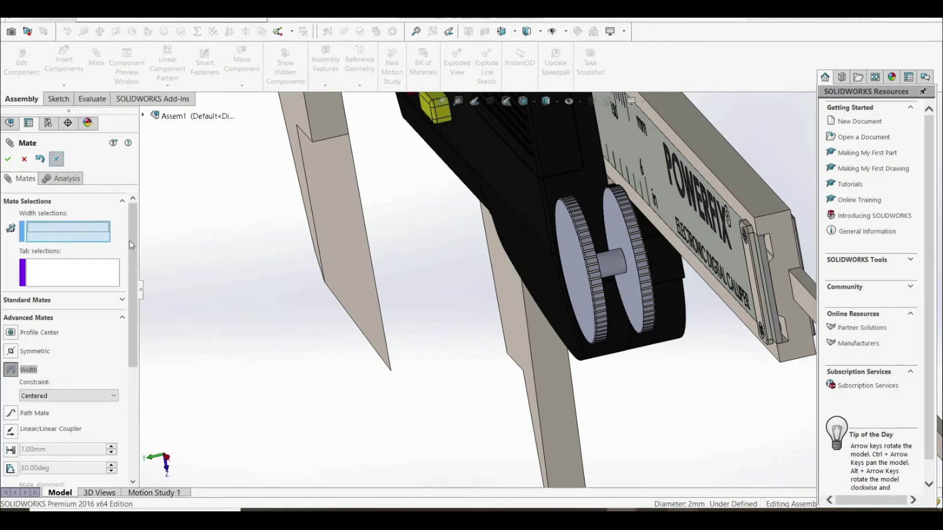
pyautogui.scroll(-4, 631, 291)
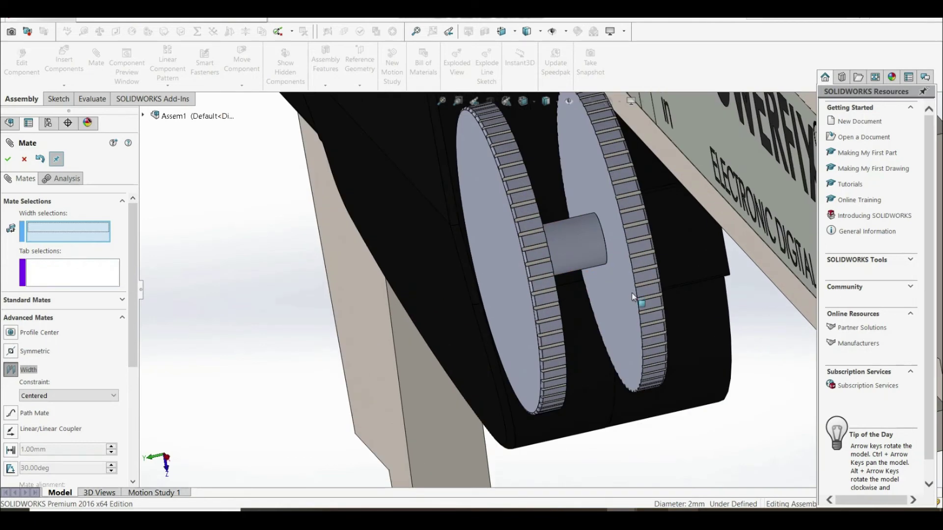
pyautogui.click(626, 314)
pyautogui.moveTo(609, 339); pyautogui.dragTo(564, 341, button='middle')
pyautogui.click(493, 372)
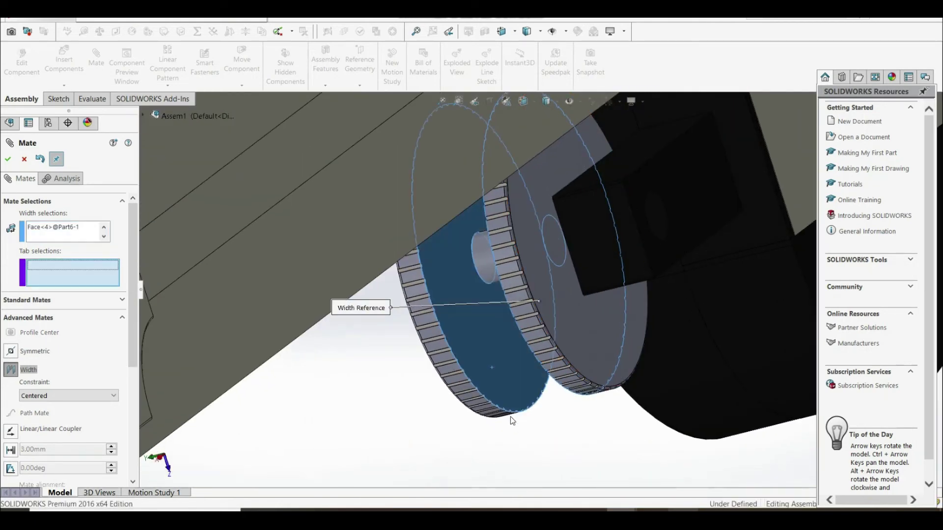
# Pick the opposite flat side faces of Part2's lug, around its hole, as the tab selections of the Width mate.
pyautogui.click(692, 191)
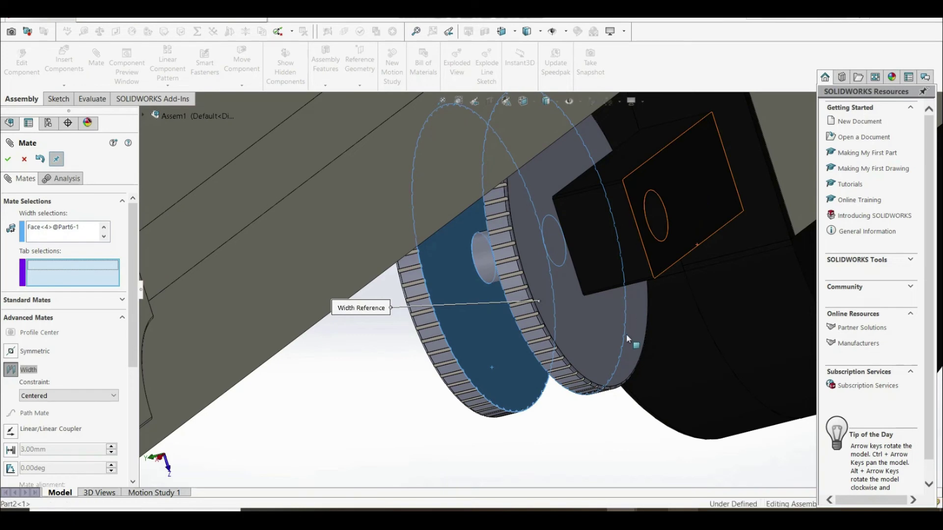
pyautogui.moveTo(684, 310); pyautogui.dragTo(716, 303, button='middle')
pyautogui.scroll(5, 707, 301)
pyautogui.scroll(-2, 592, 276)
pyautogui.moveTo(545, 220); pyautogui.dragTo(579, 273, button='middle')
pyautogui.scroll(-5, 492, 219)
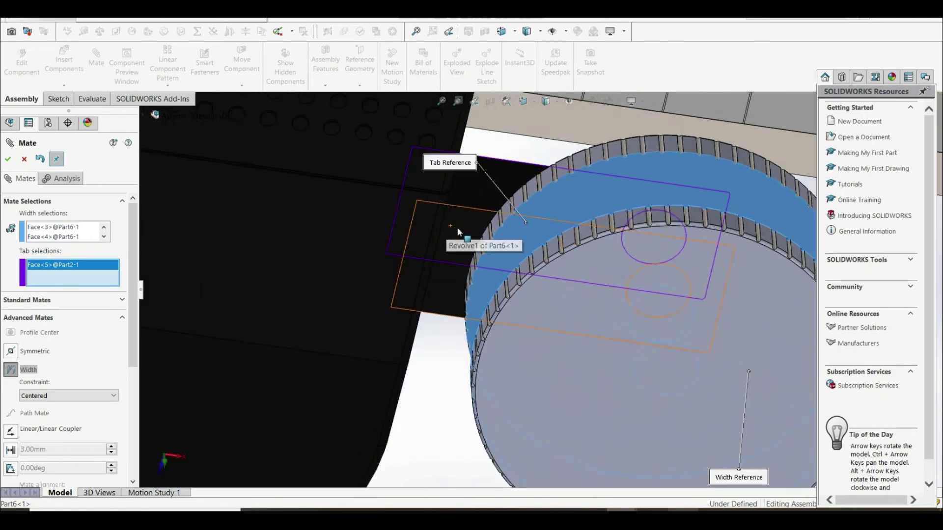
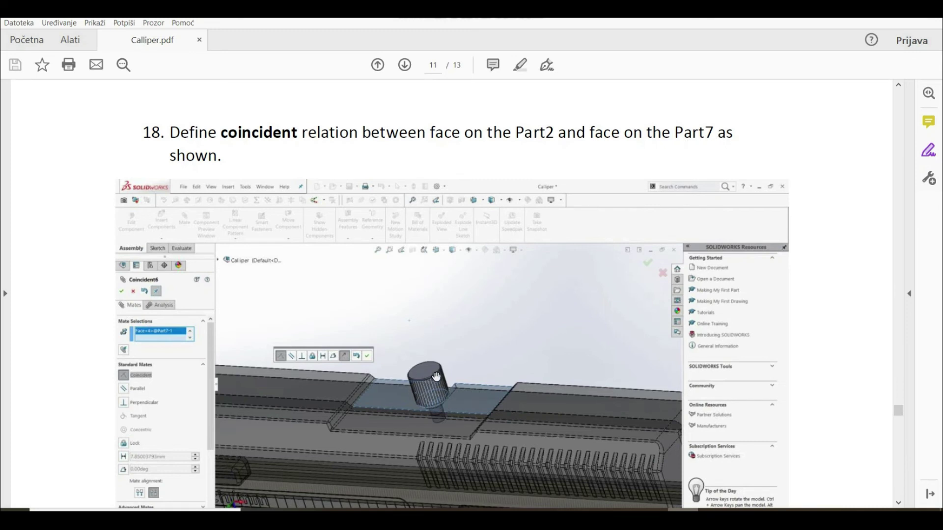
# Back in SOLIDWORKS, insert Part7 and place it in empty space above the black display housing of Part2.
pyautogui.scroll(-10, 436, 377)
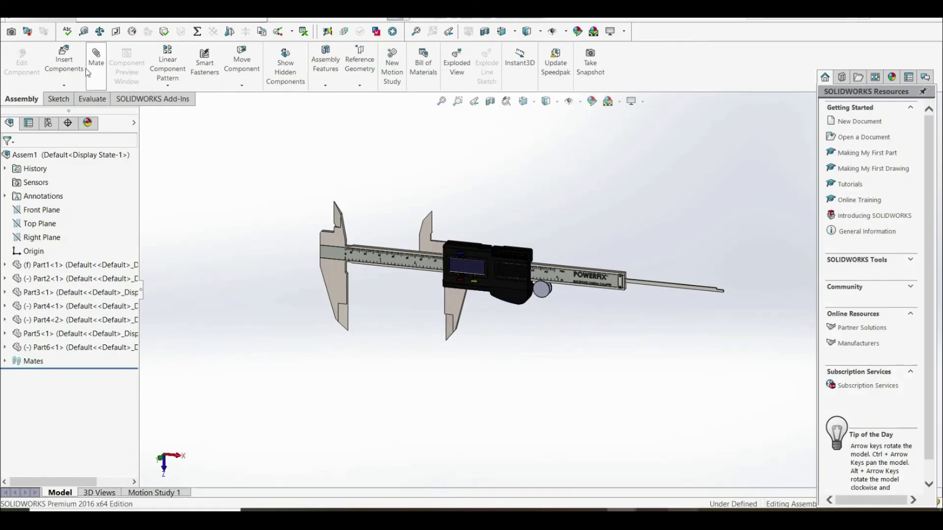
pyautogui.click(79, 70)
pyautogui.scroll(-1, 65, 321)
pyautogui.click(34, 352)
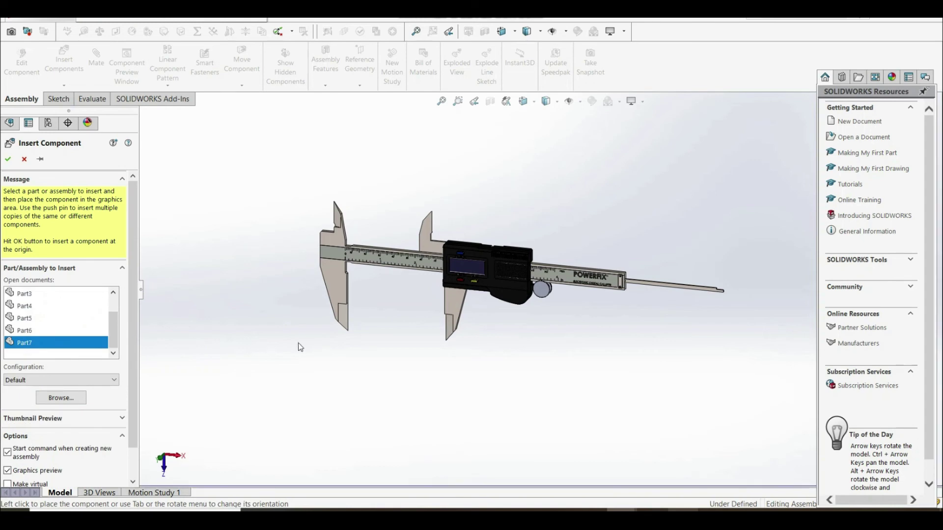
pyautogui.click(498, 230)
# Add a concentric mate with aligned orientation between the small hole in Part2's upper edge slot and Part7's thin cylindrical stem.
pyautogui.scroll(-2, 498, 232)
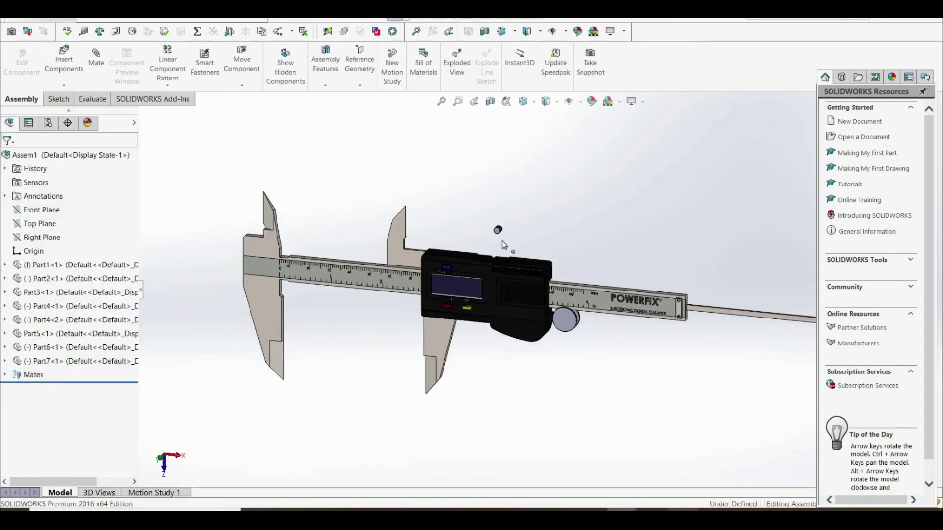
pyautogui.scroll(-6, 502, 241)
pyautogui.moveTo(509, 244); pyautogui.dragTo(490, 320, button='middle')
pyautogui.scroll(-1, 490, 319)
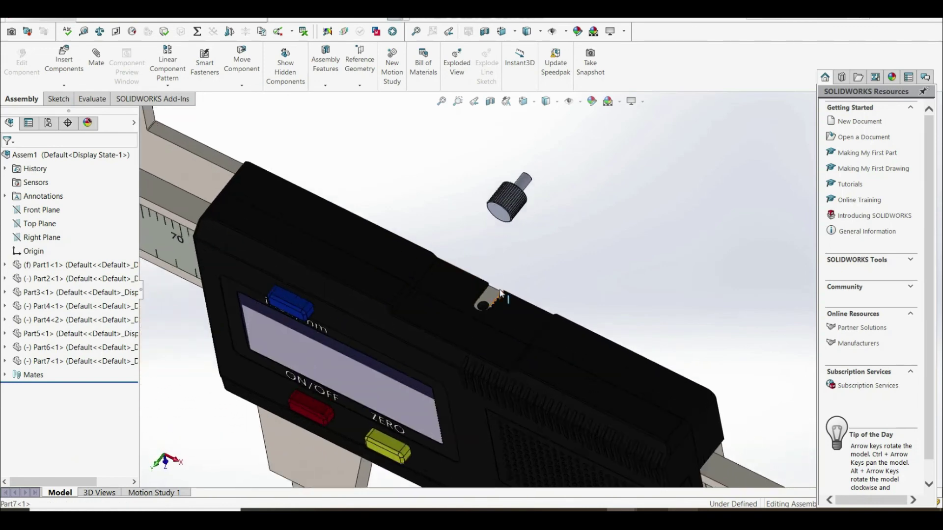
pyautogui.scroll(-2, 501, 293)
pyautogui.click(97, 65)
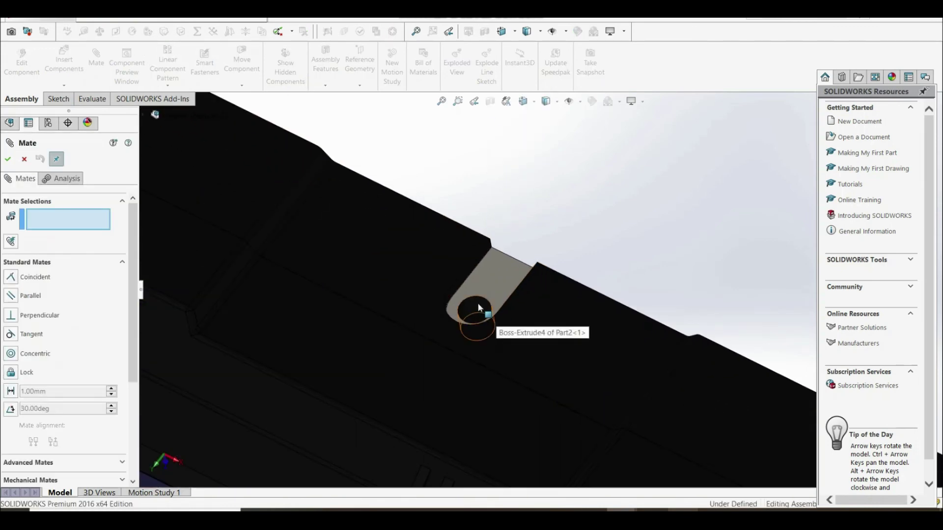
pyautogui.click(479, 302)
pyautogui.scroll(-3, 479, 302)
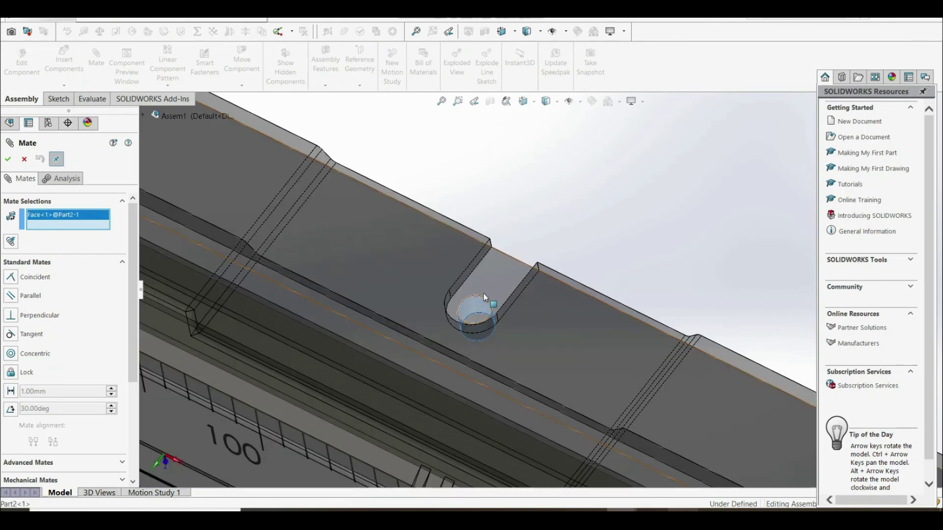
pyautogui.scroll(4, 540, 288)
pyautogui.click(567, 153)
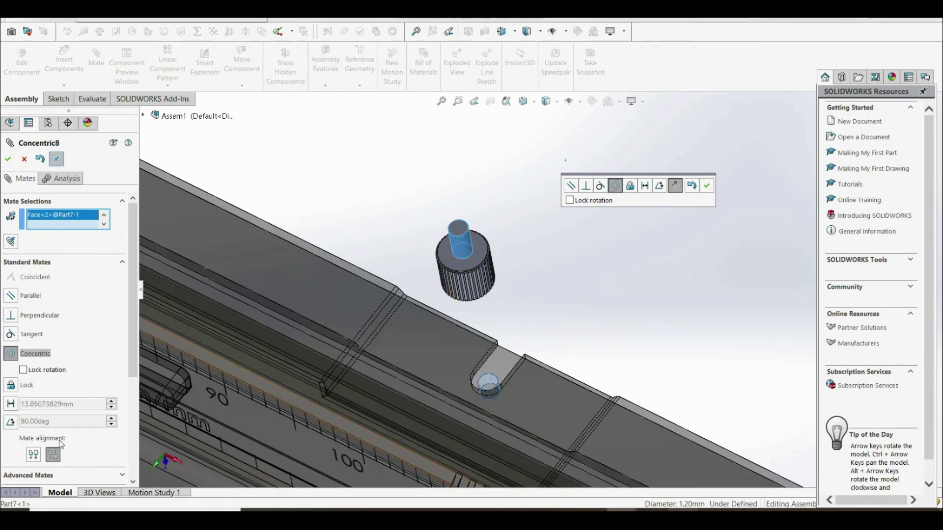
pyautogui.click(33, 455)
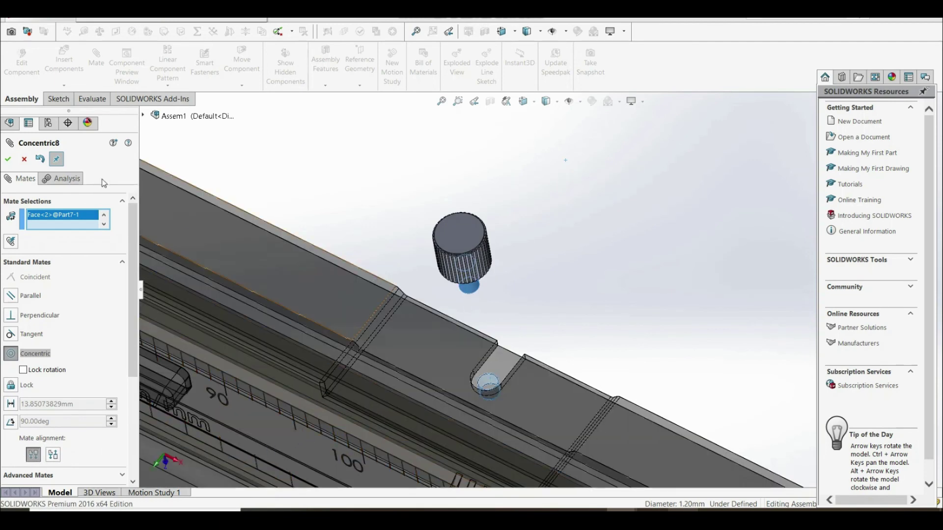
pyautogui.click(9, 160)
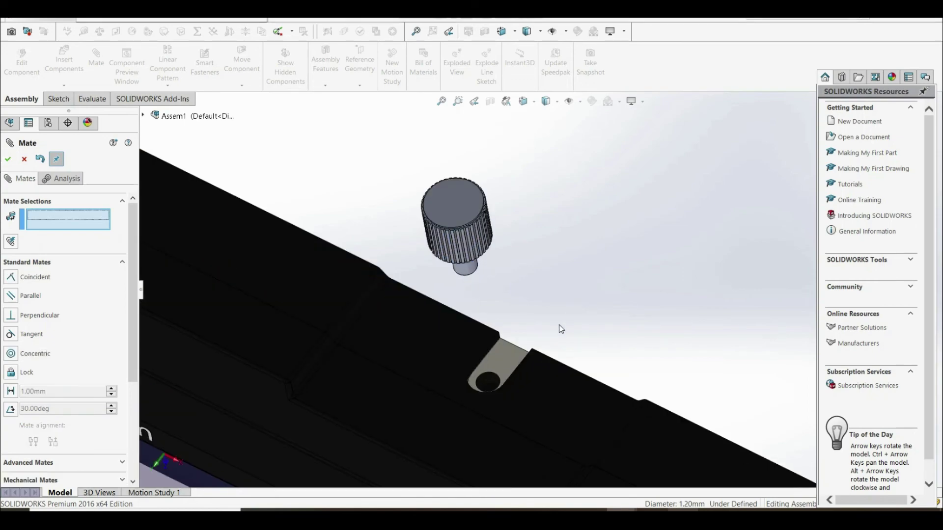
# Add a coincident mate between Part2's recessed upper face and the underside of Part7's knurled head, and finish mating.
pyautogui.click(543, 389)
pyautogui.moveTo(494, 302); pyautogui.dragTo(478, 252, button='middle')
pyautogui.click(486, 278)
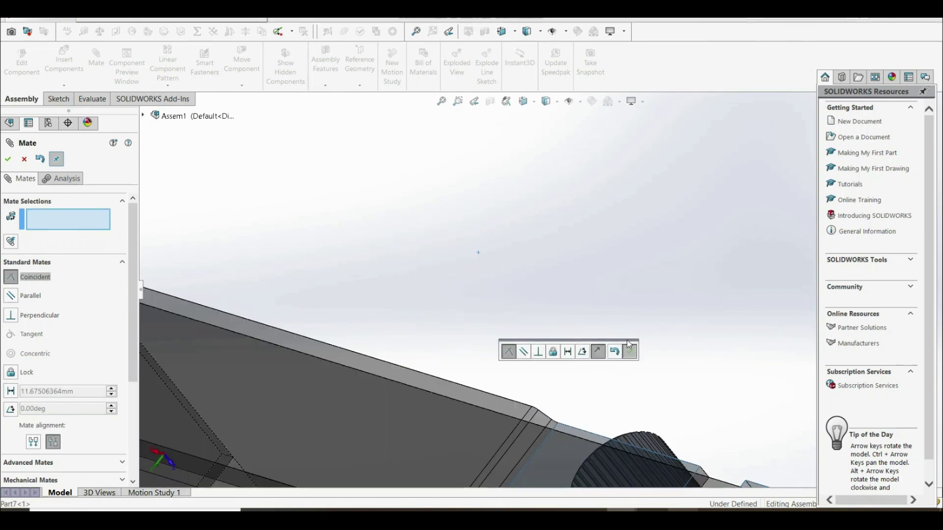
pyautogui.moveTo(617, 330); pyautogui.dragTo(585, 318, button='middle')
pyautogui.moveTo(663, 322); pyautogui.dragTo(678, 294, button='middle')
pyautogui.scroll(3, 679, 298)
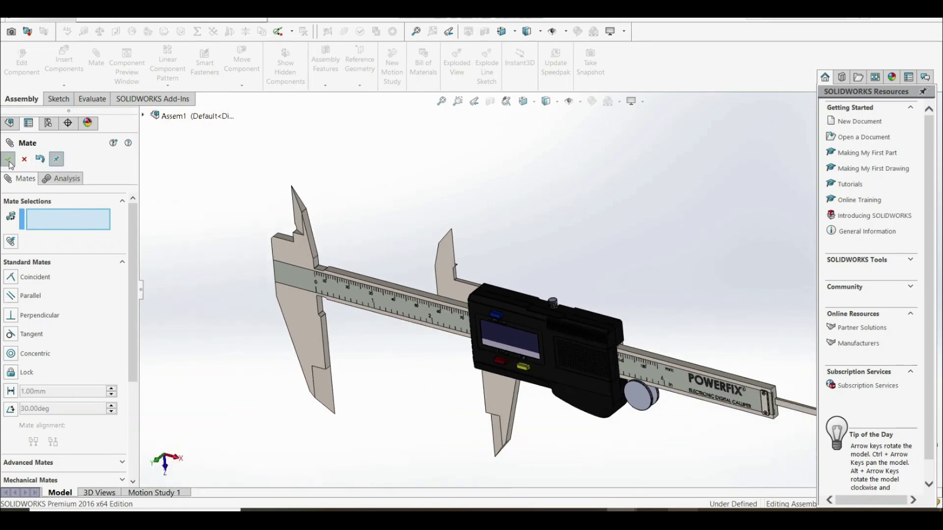
pyautogui.click(9, 161)
# Slide the Part2 housing back and forth along Part1's graduated beam to test its travel, leaving it near the far end.
pyautogui.scroll(4, 590, 324)
pyautogui.scroll(-1, 618, 289)
pyautogui.scroll(-4, 530, 320)
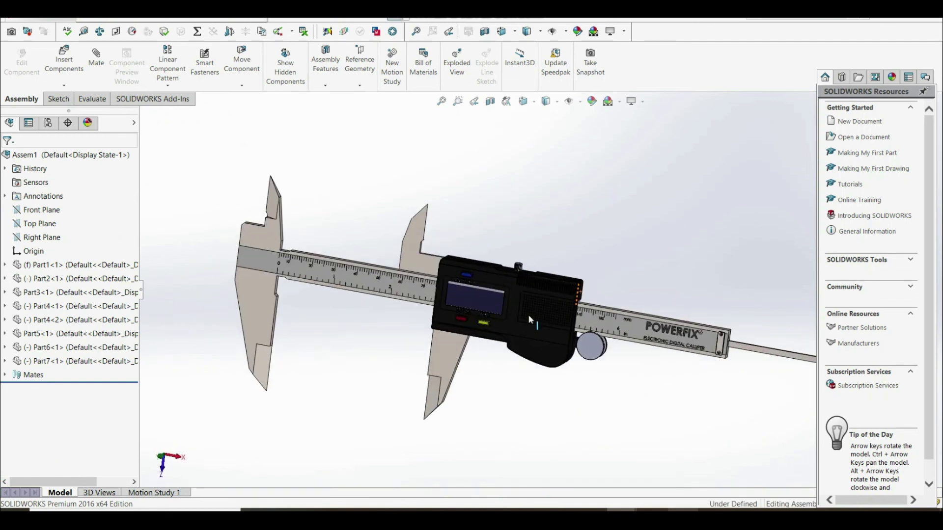
pyautogui.moveTo(530, 320); pyautogui.dragTo(764, 319)
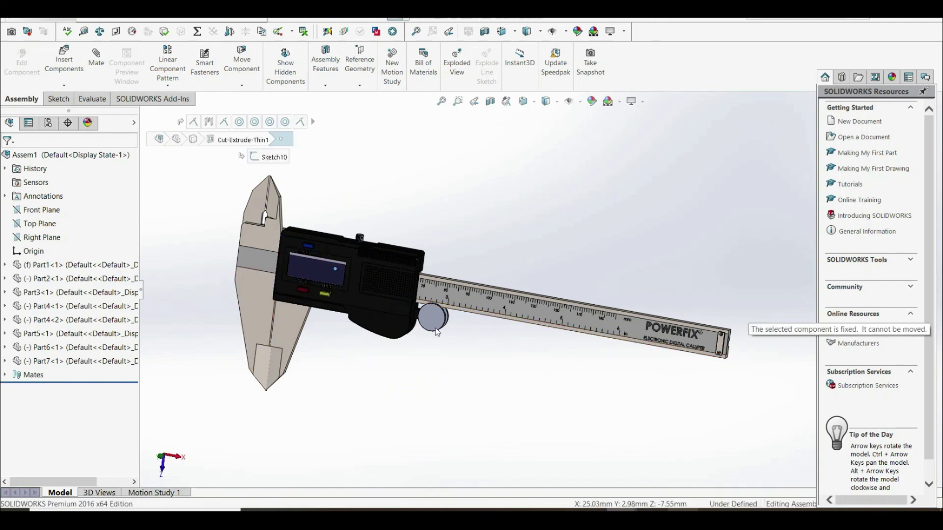
pyautogui.moveTo(404, 320); pyautogui.dragTo(729, 352)
pyautogui.moveTo(390, 304); pyautogui.dragTo(830, 356)
pyautogui.moveTo(514, 330); pyautogui.dragTo(728, 369)
pyautogui.click(709, 434)
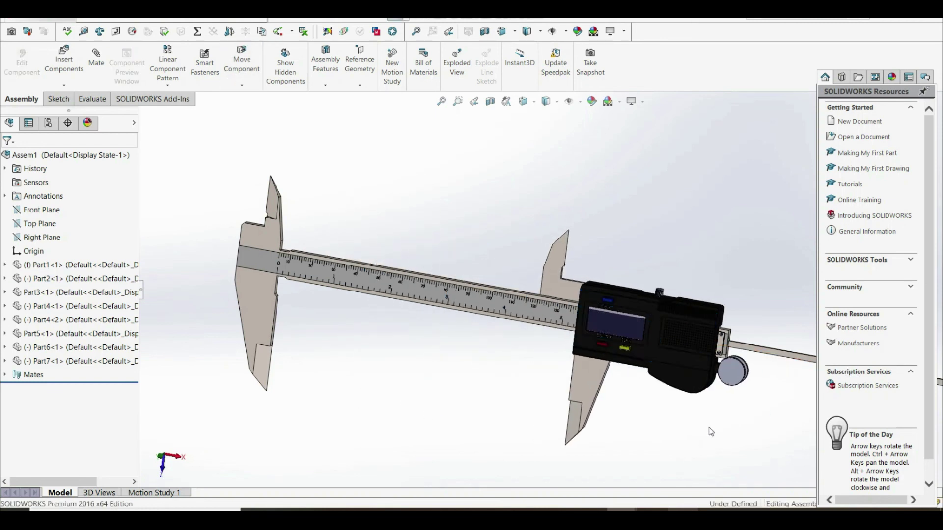
pyautogui.scroll(5, 710, 432)
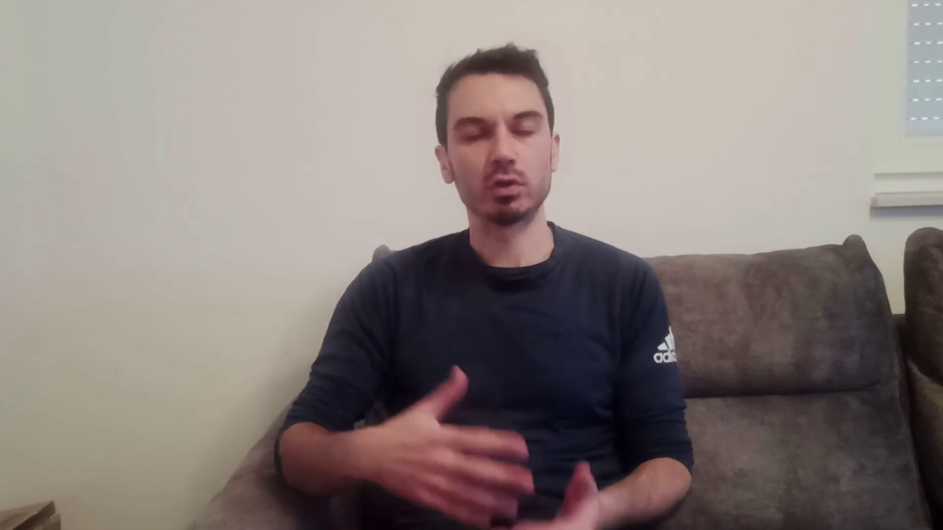